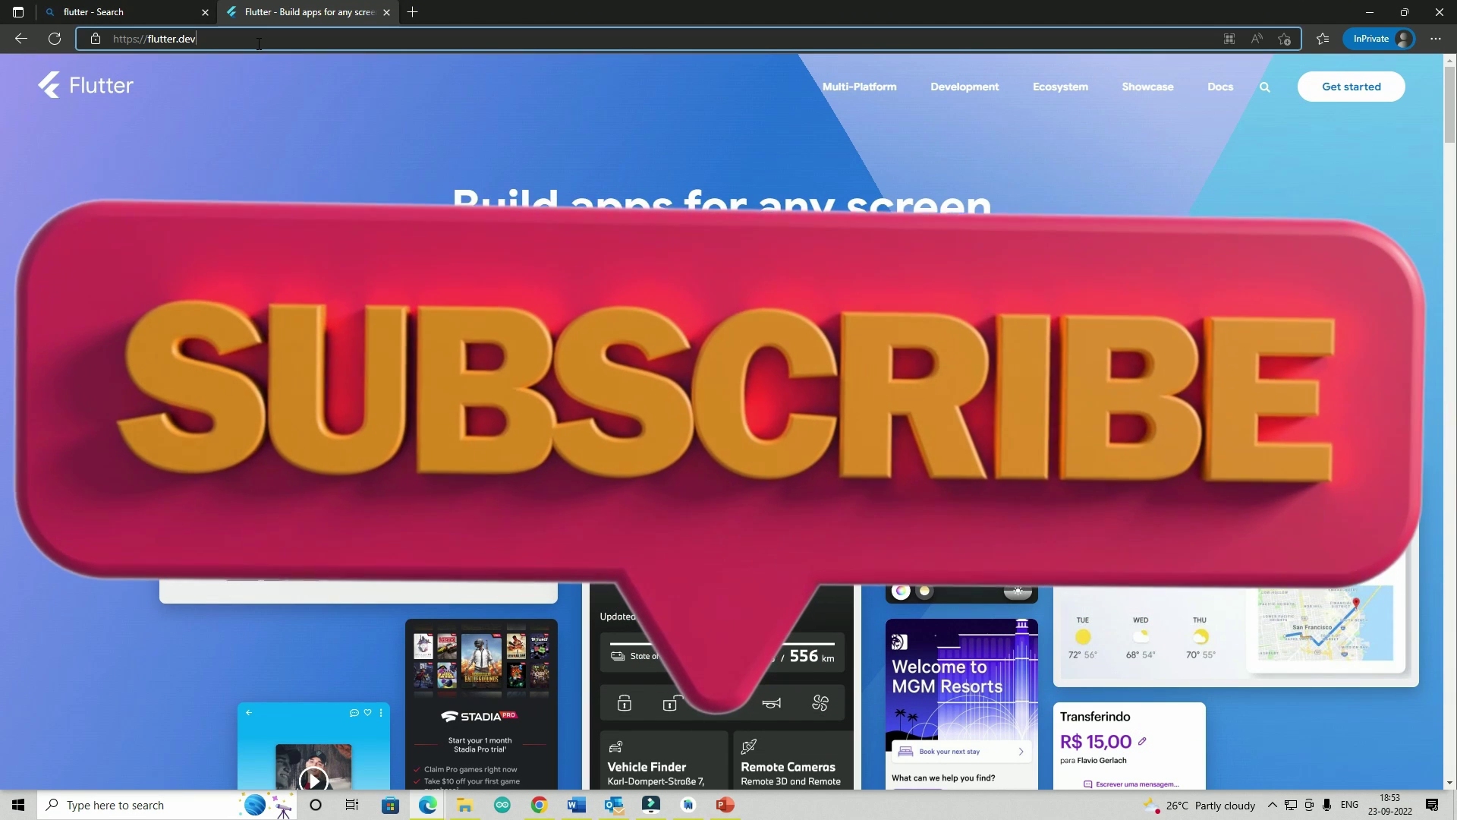
# Step: Look over the flutter.dev home page and its web address
pyautogui.click(257, 39)
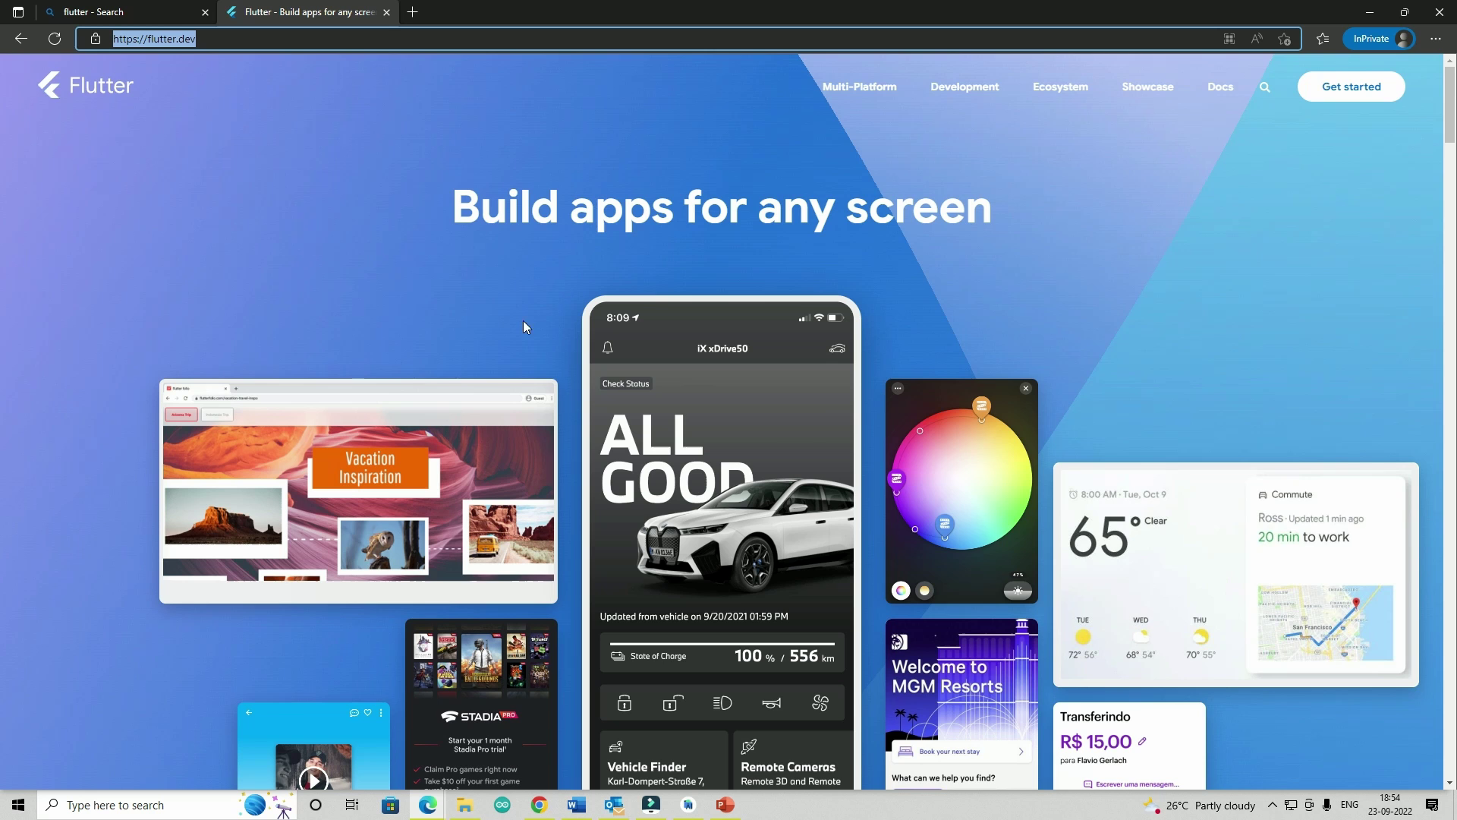
pyautogui.scroll(-10, 630, 464)
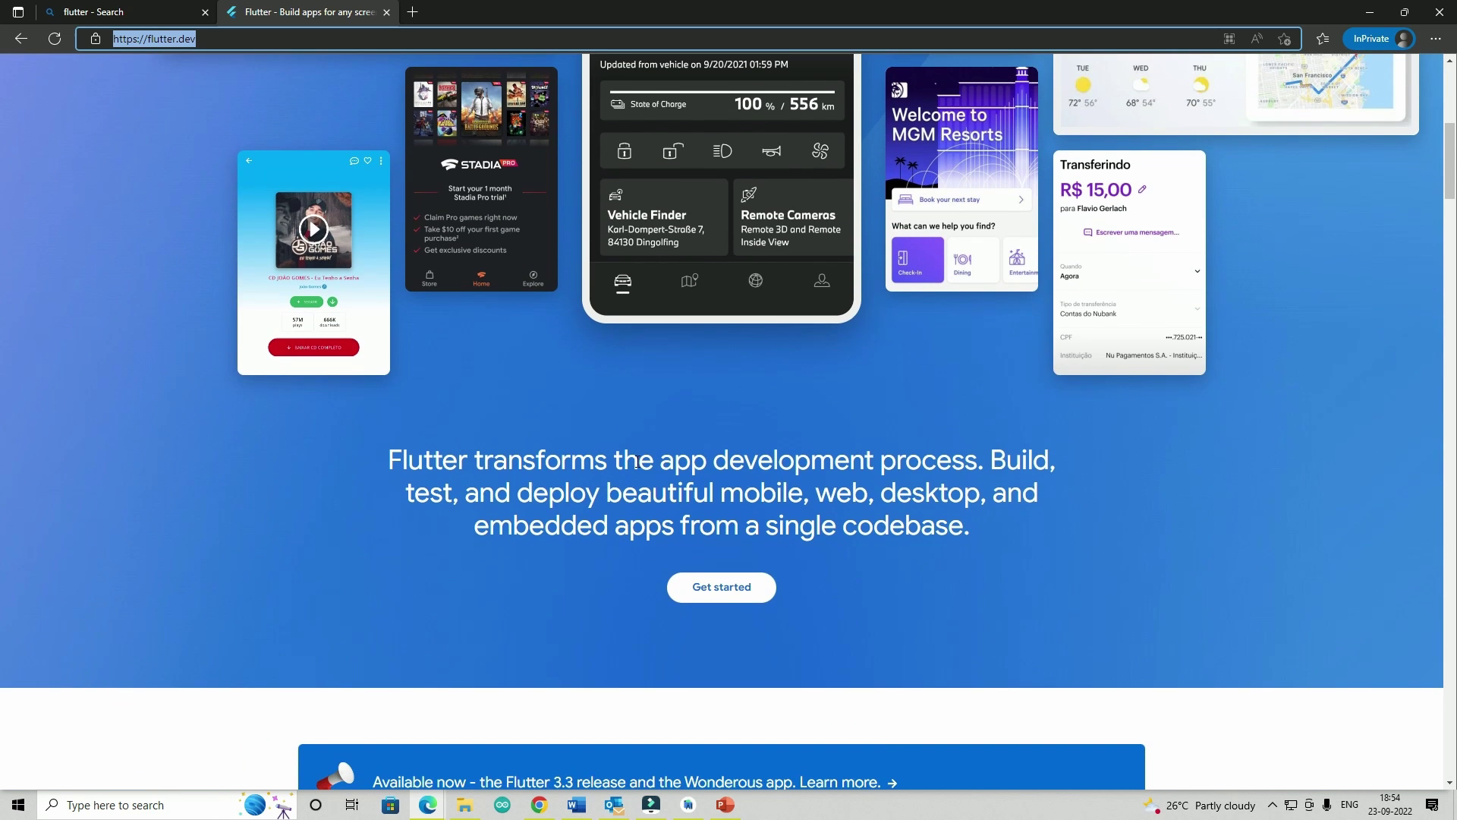
pyautogui.scroll(7, 635, 463)
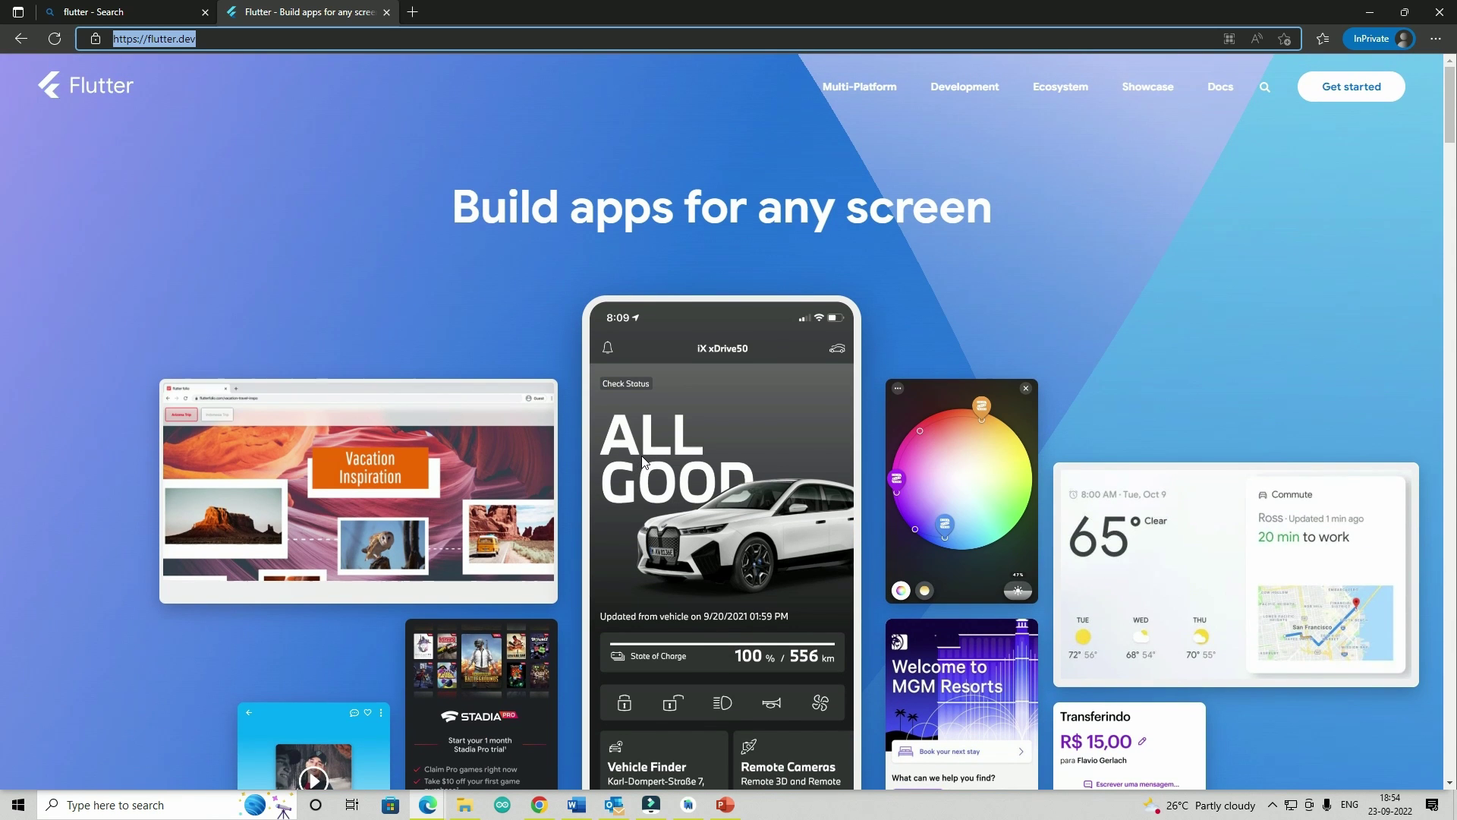
pyautogui.scroll(-2, 642, 461)
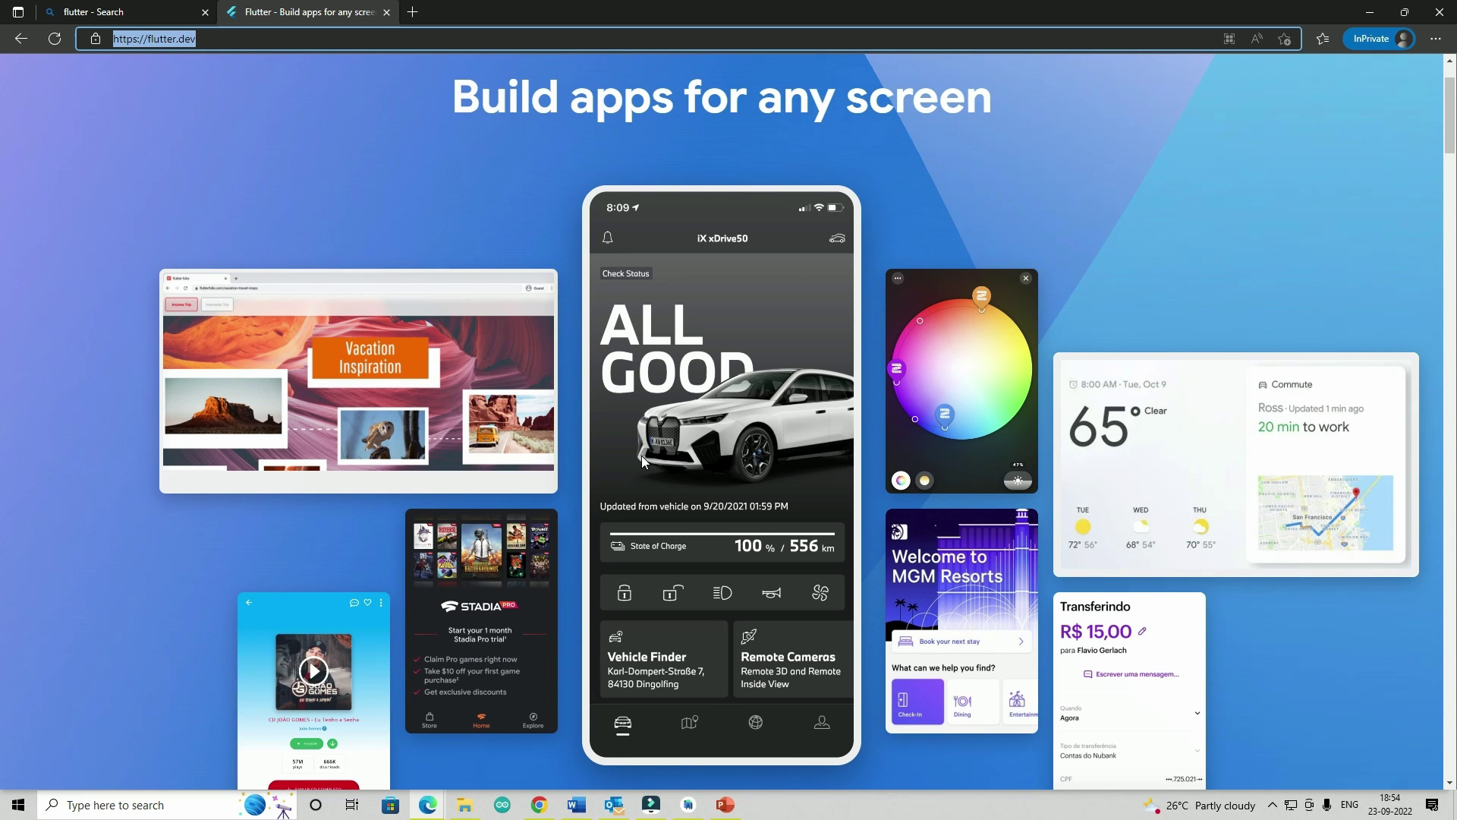
pyautogui.scroll(2, 642, 461)
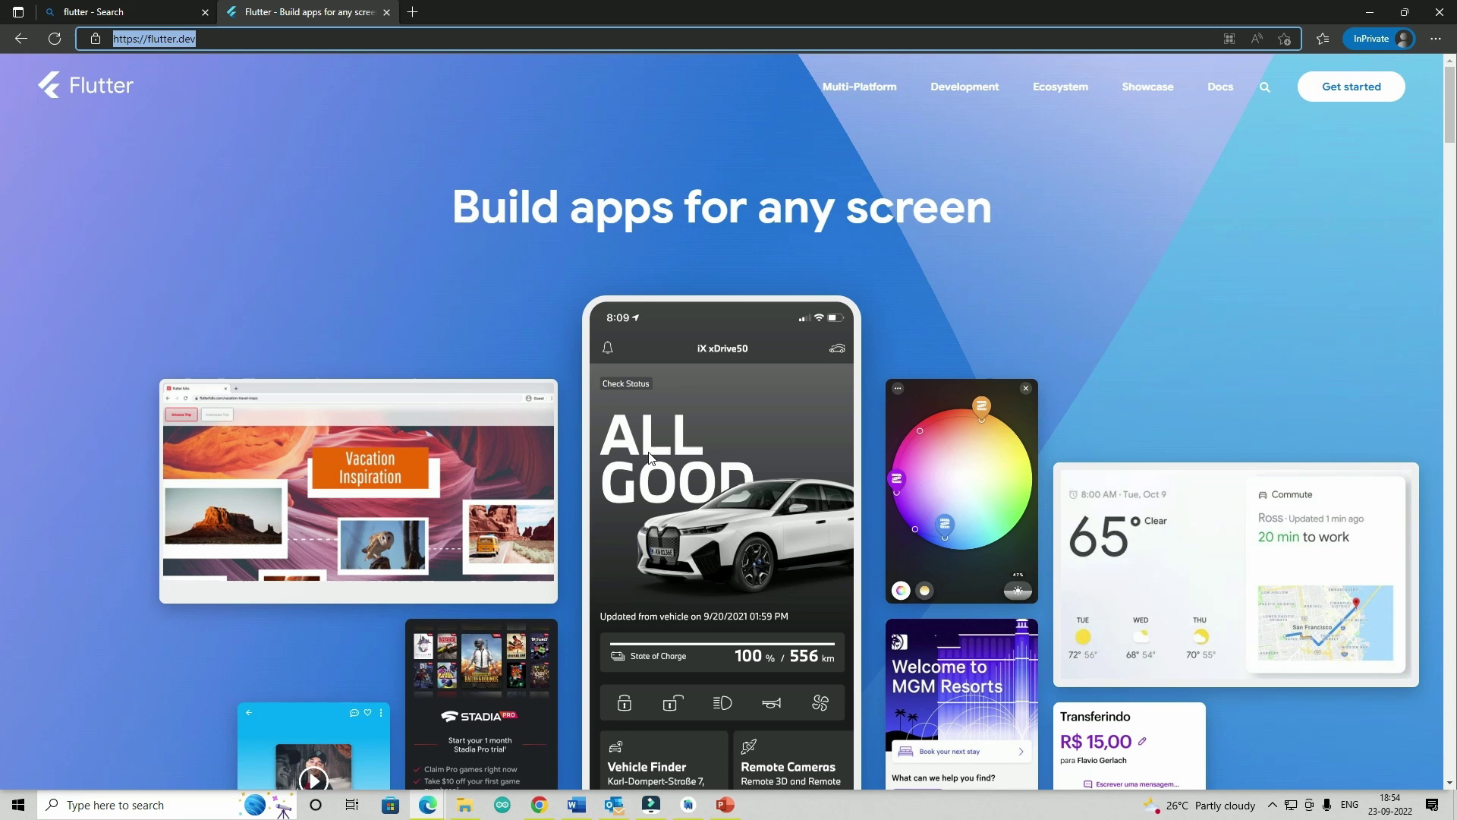
pyautogui.click(273, 36)
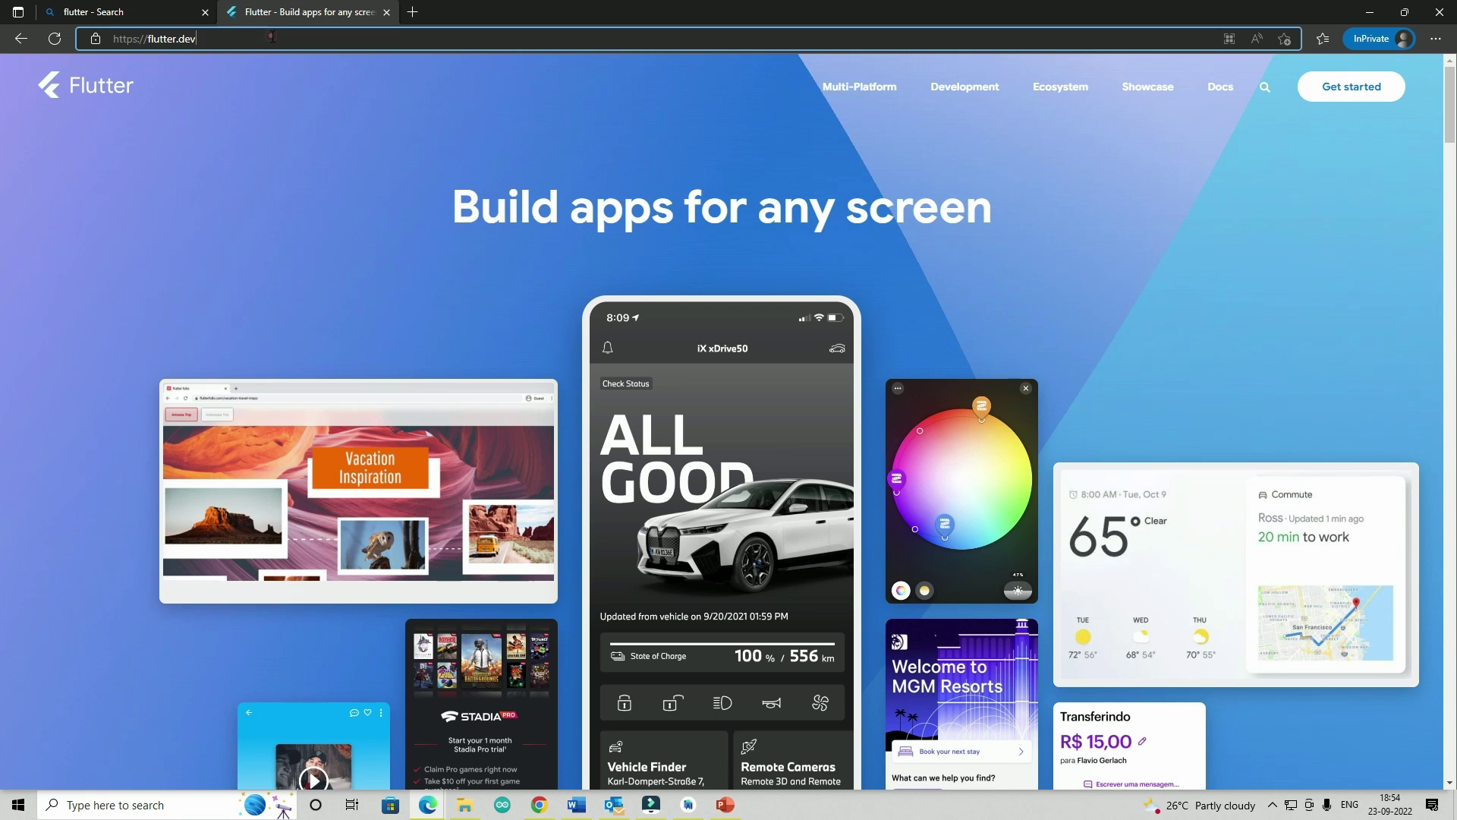
# Step: Open the Windows install guide from Get started and dismiss the cookie notice
pyautogui.click(1341, 93)
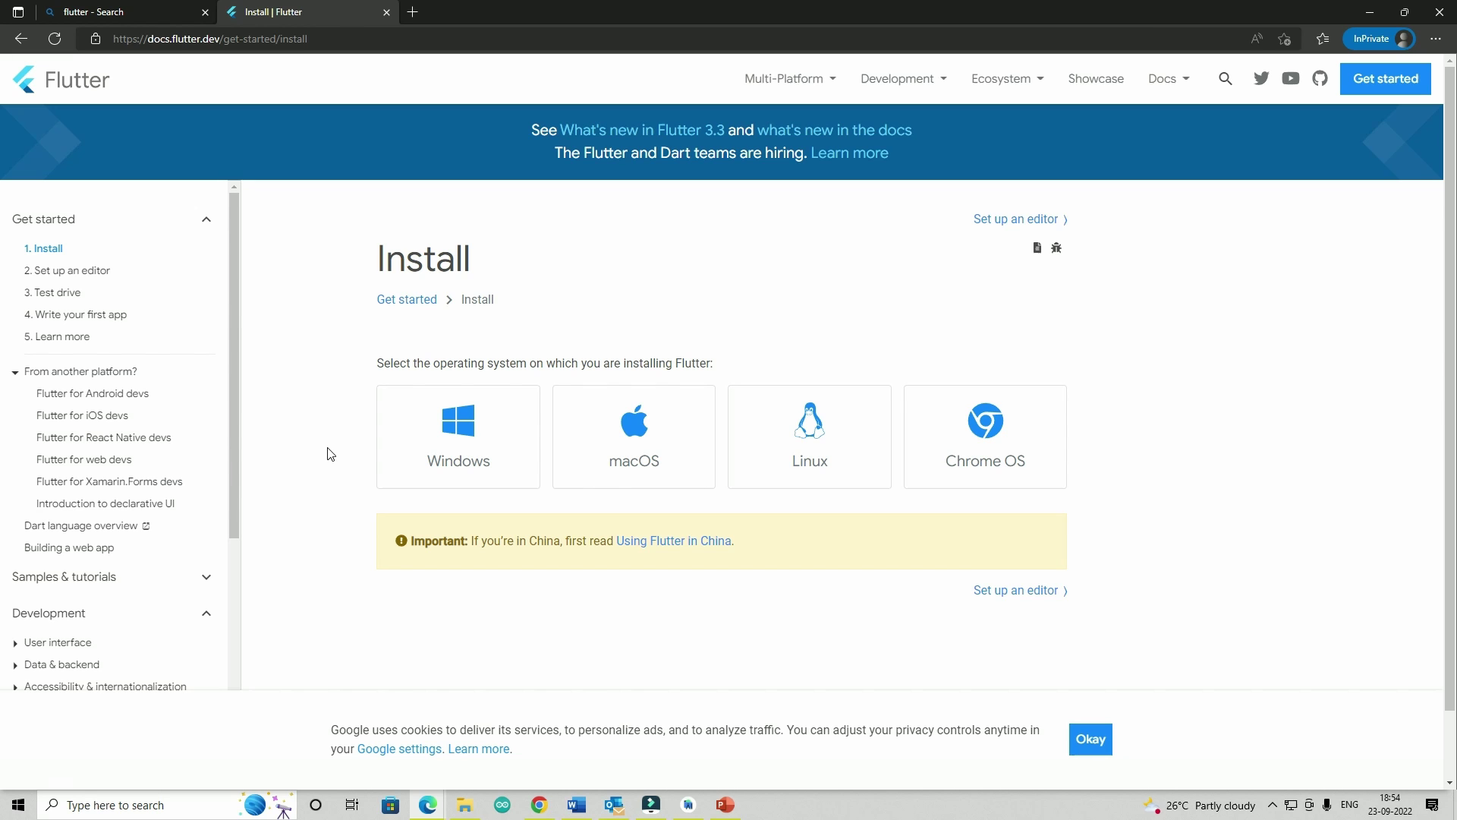
pyautogui.click(471, 448)
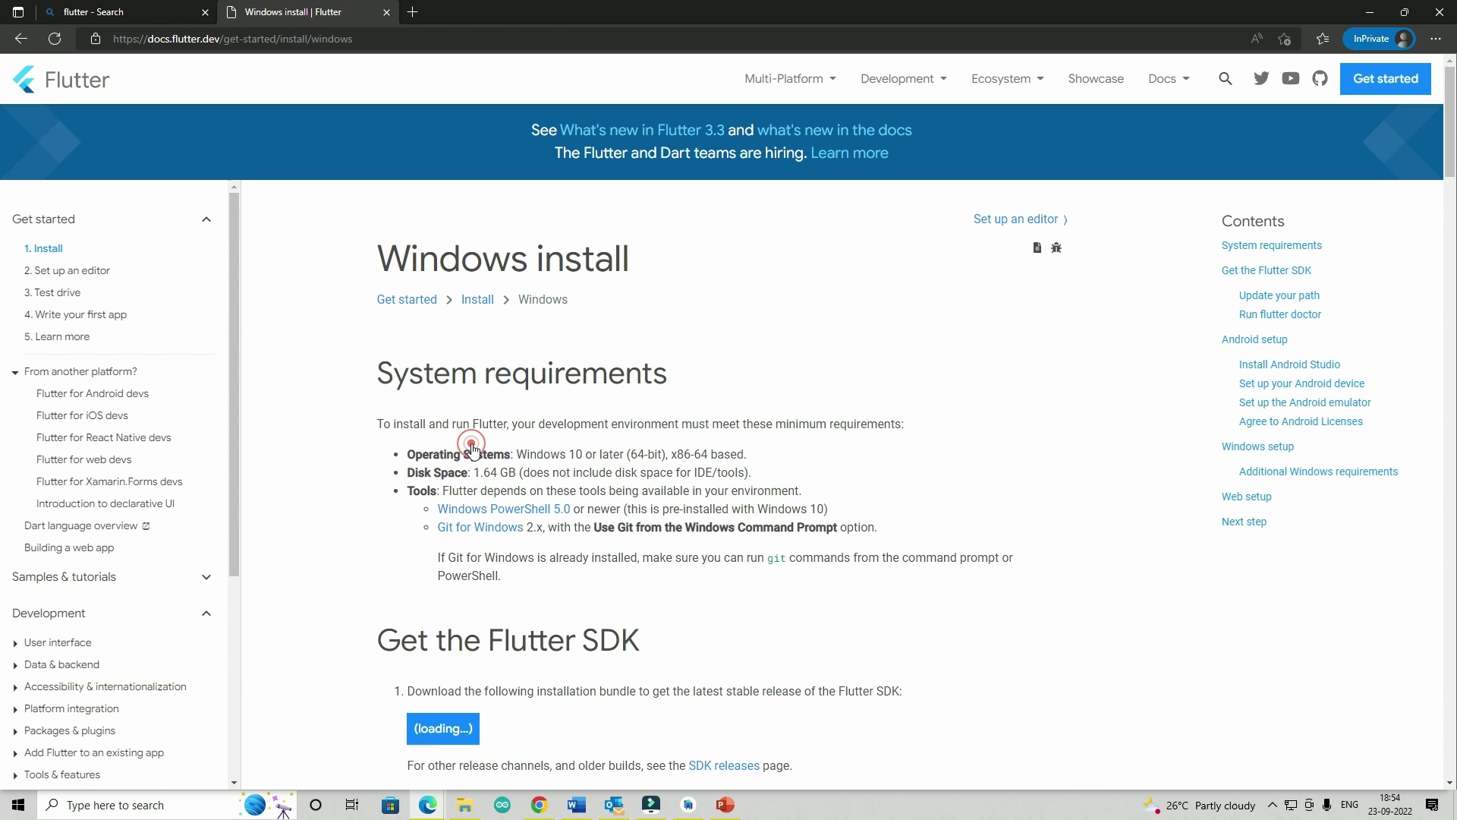
pyautogui.scroll(-5, 360, 479)
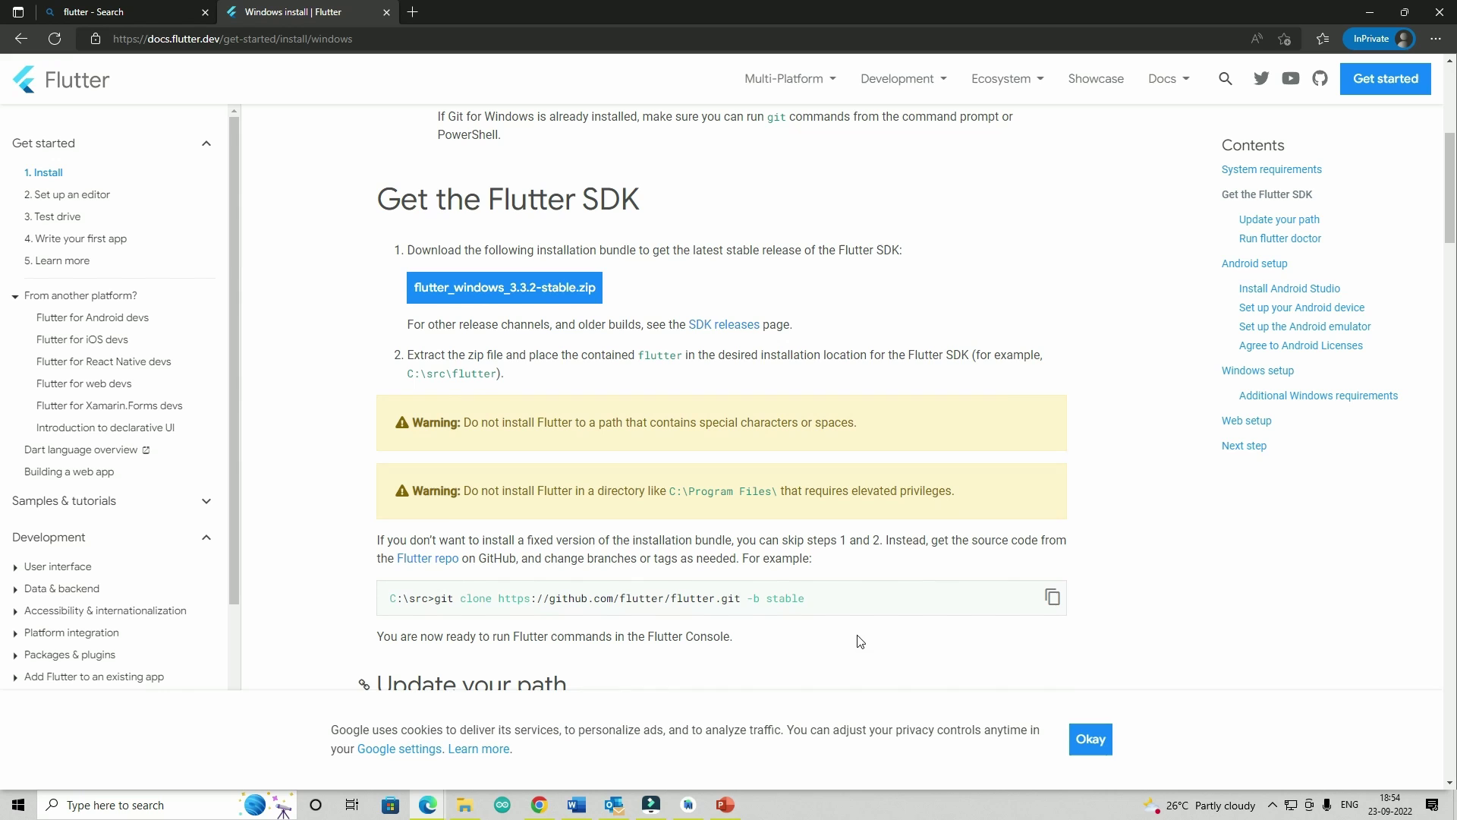
pyautogui.click(1085, 740)
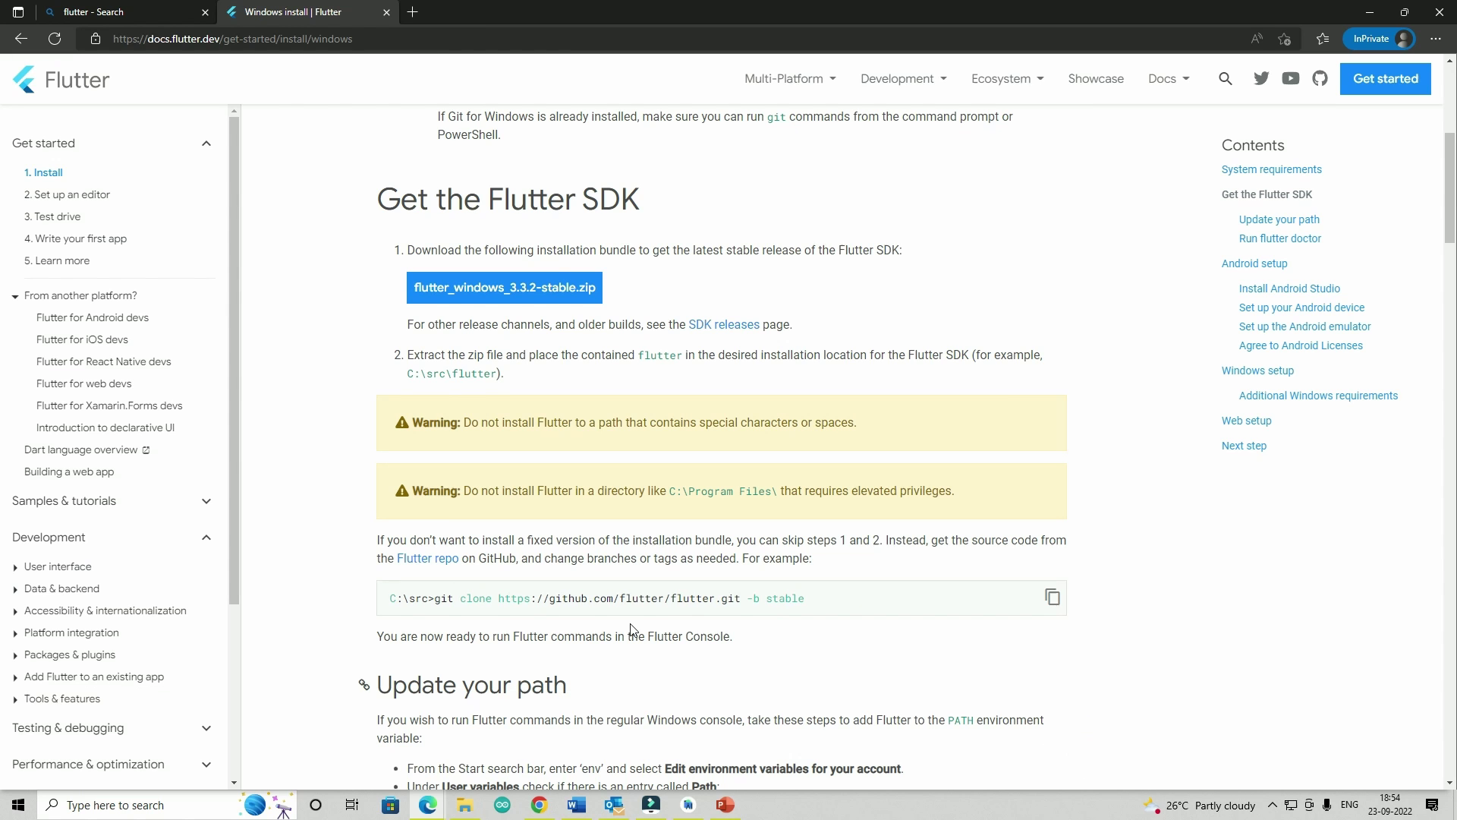
pyautogui.scroll(6, 638, 607)
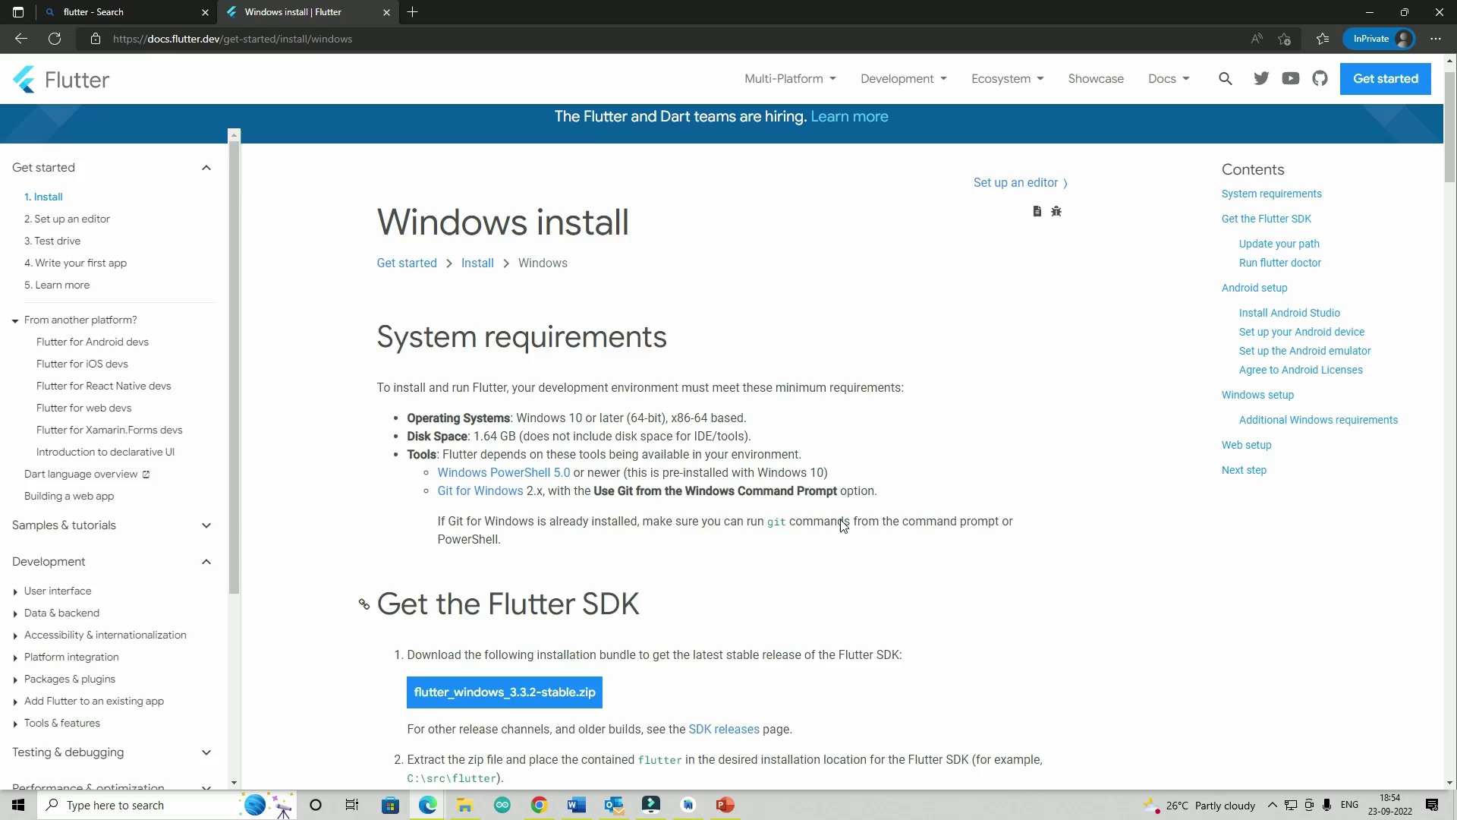
# Step: Read down the guide to 'Update your path', highlighting the extraction-location sentence on the way
pyautogui.click(416, 31)
pyautogui.scroll(-6, 286, 397)
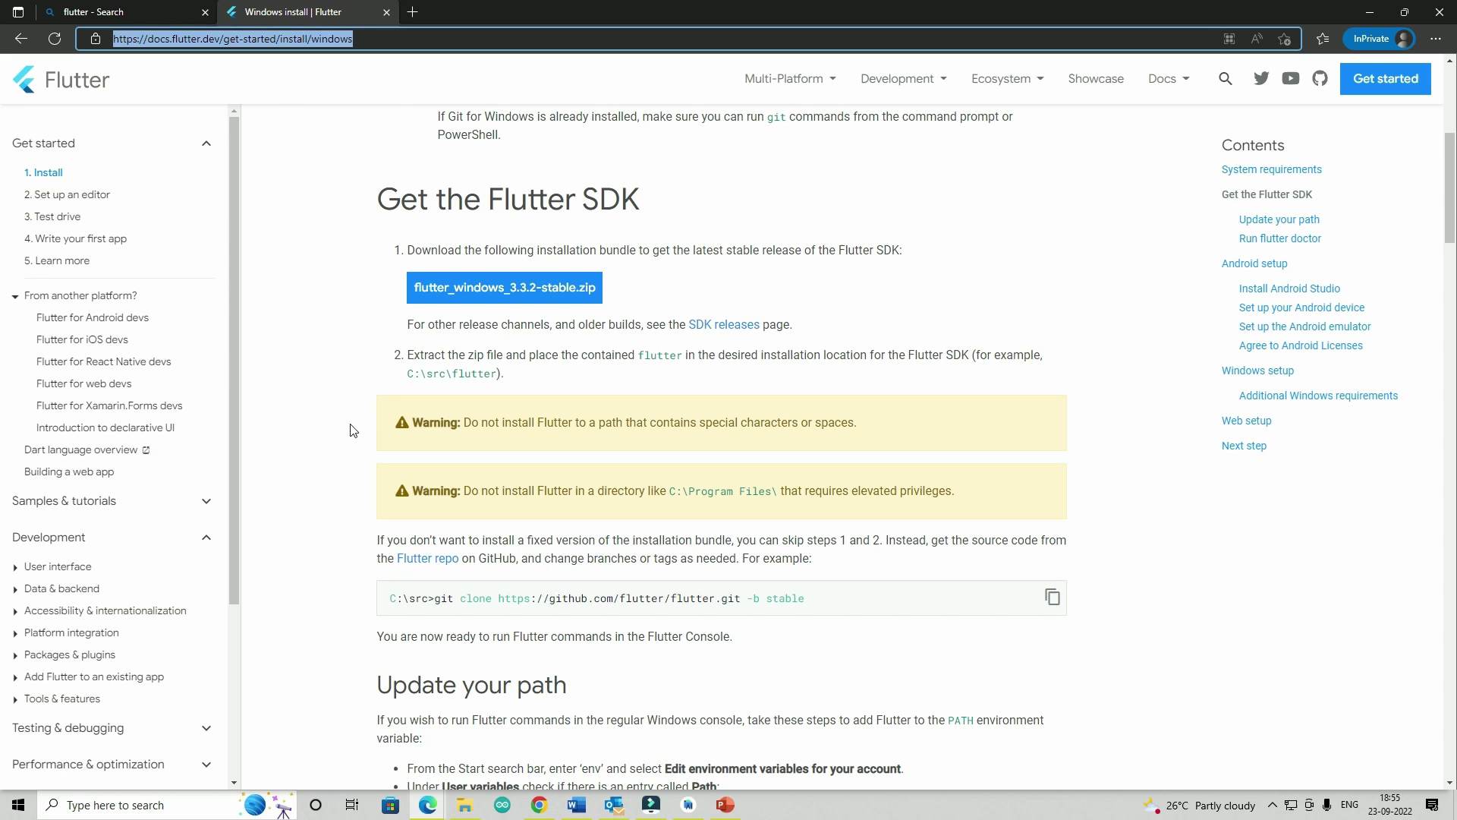
pyautogui.moveTo(549, 354); pyautogui.dragTo(823, 369)
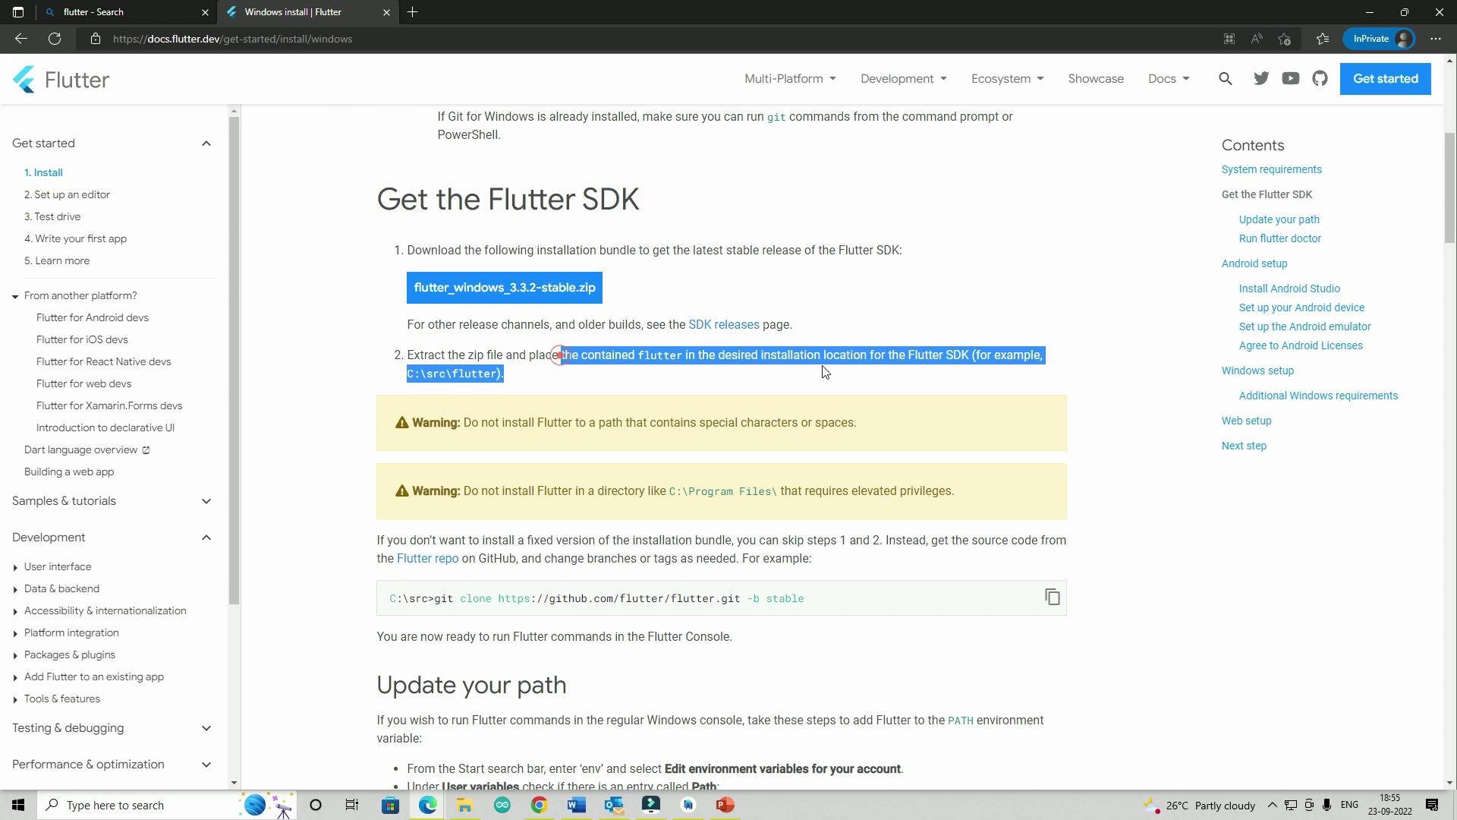
pyautogui.click(681, 376)
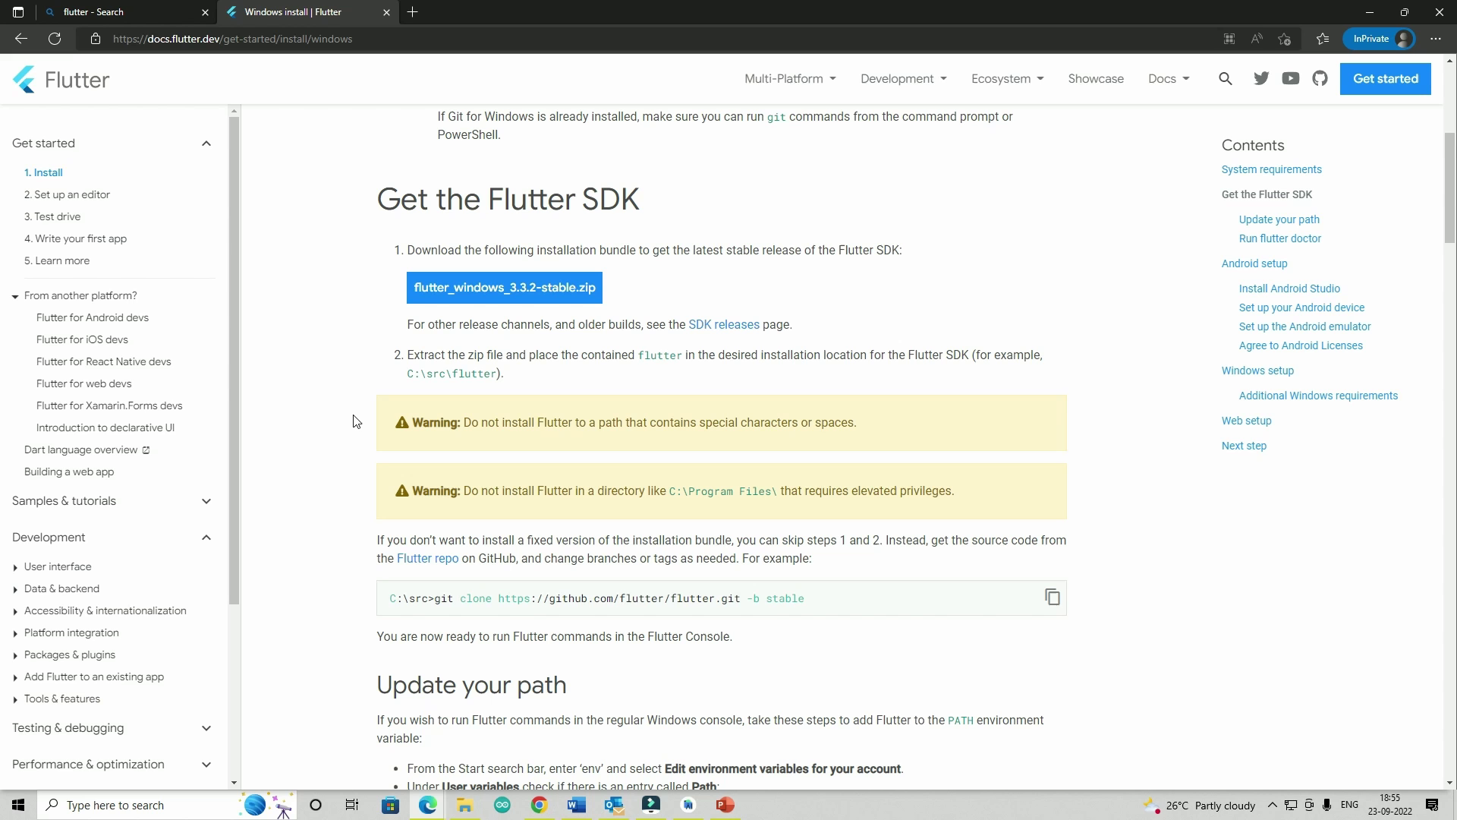
pyautogui.scroll(-4, 353, 421)
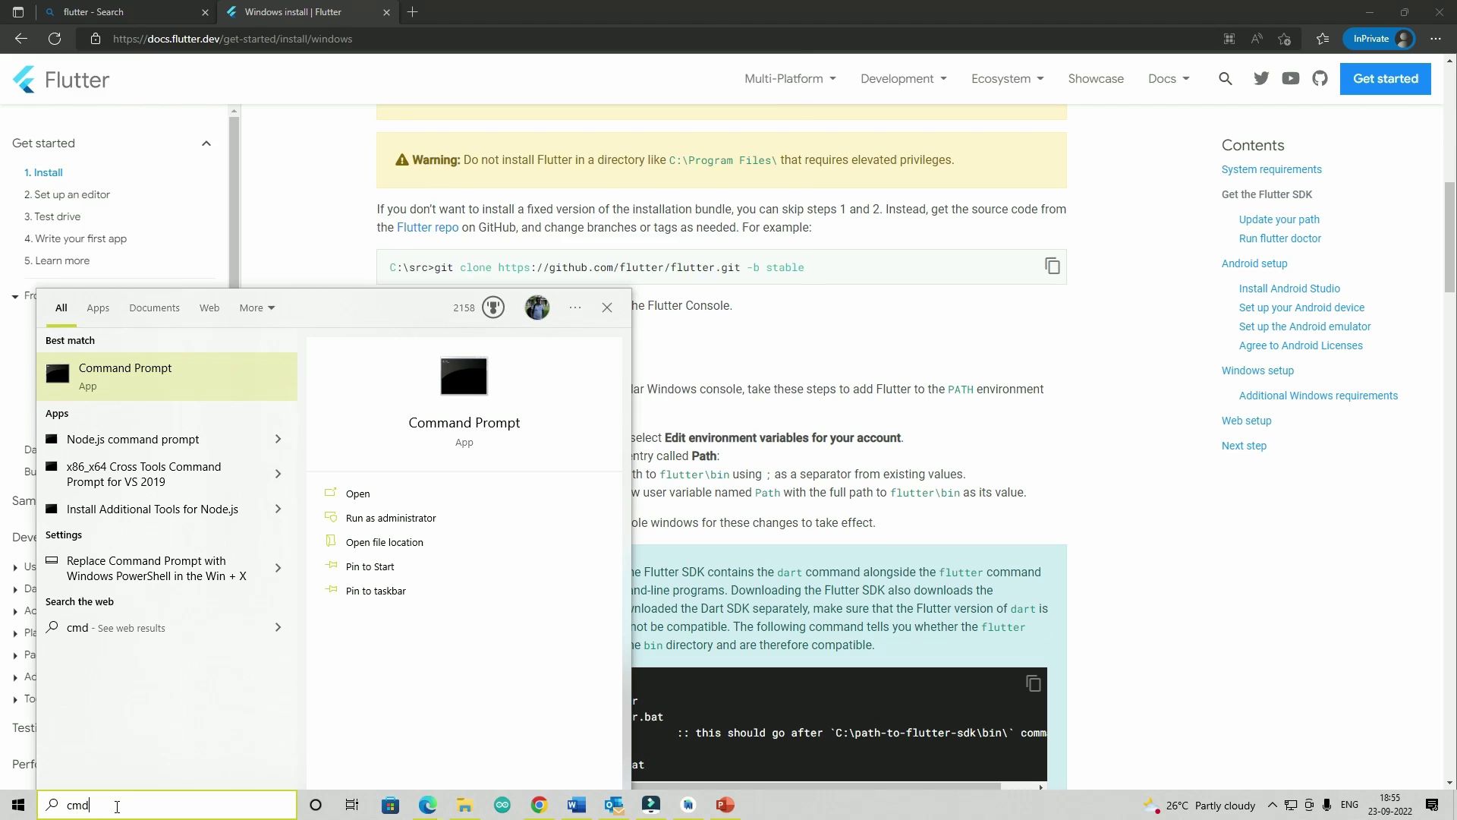
# Step: Run 'flutter create theh' in Command Prompt and get 'flutter' not recognized
pyautogui.press('Return')
pyautogui.click(171, 126)
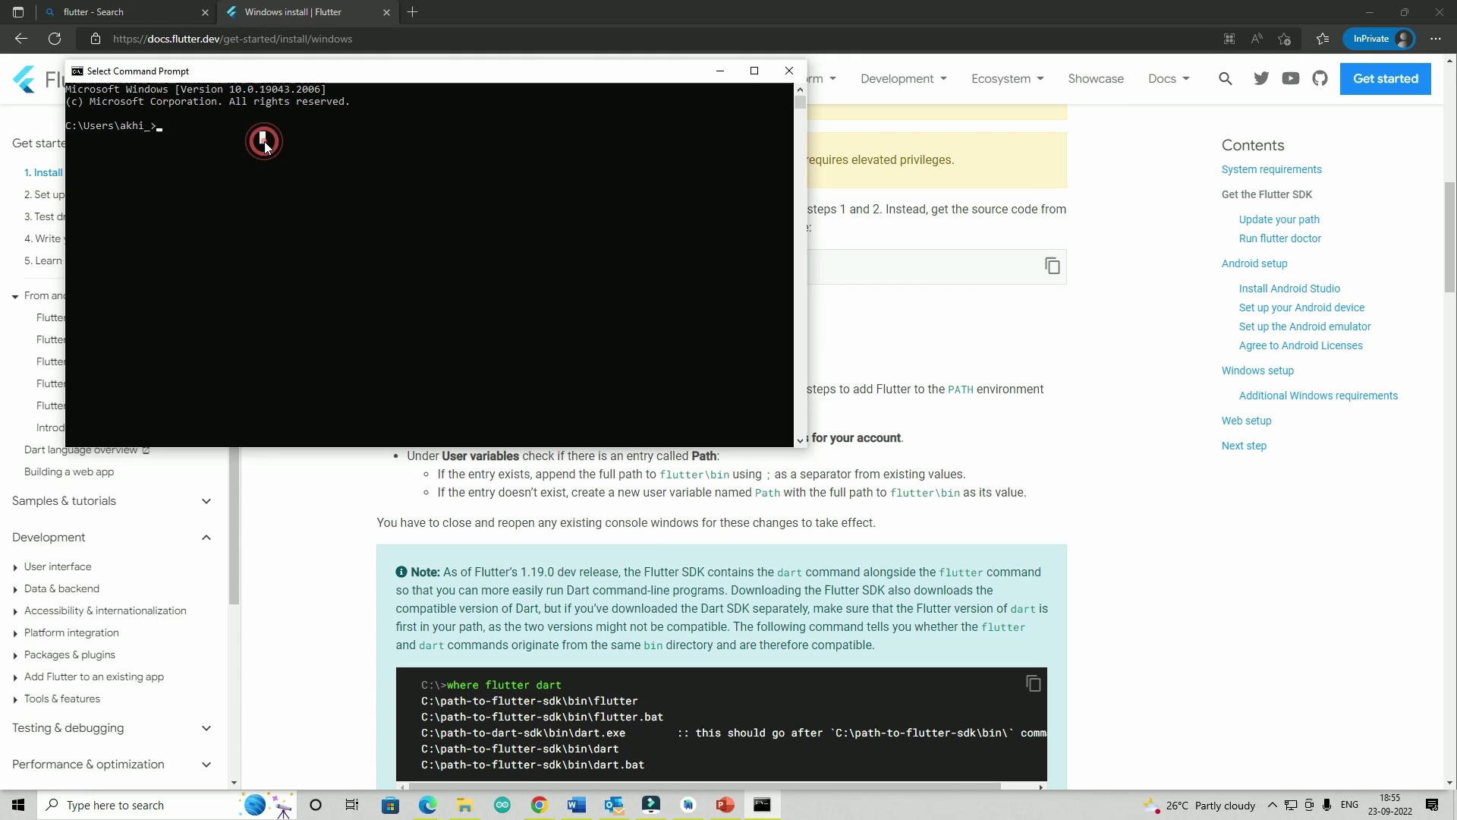
pyautogui.write('f')
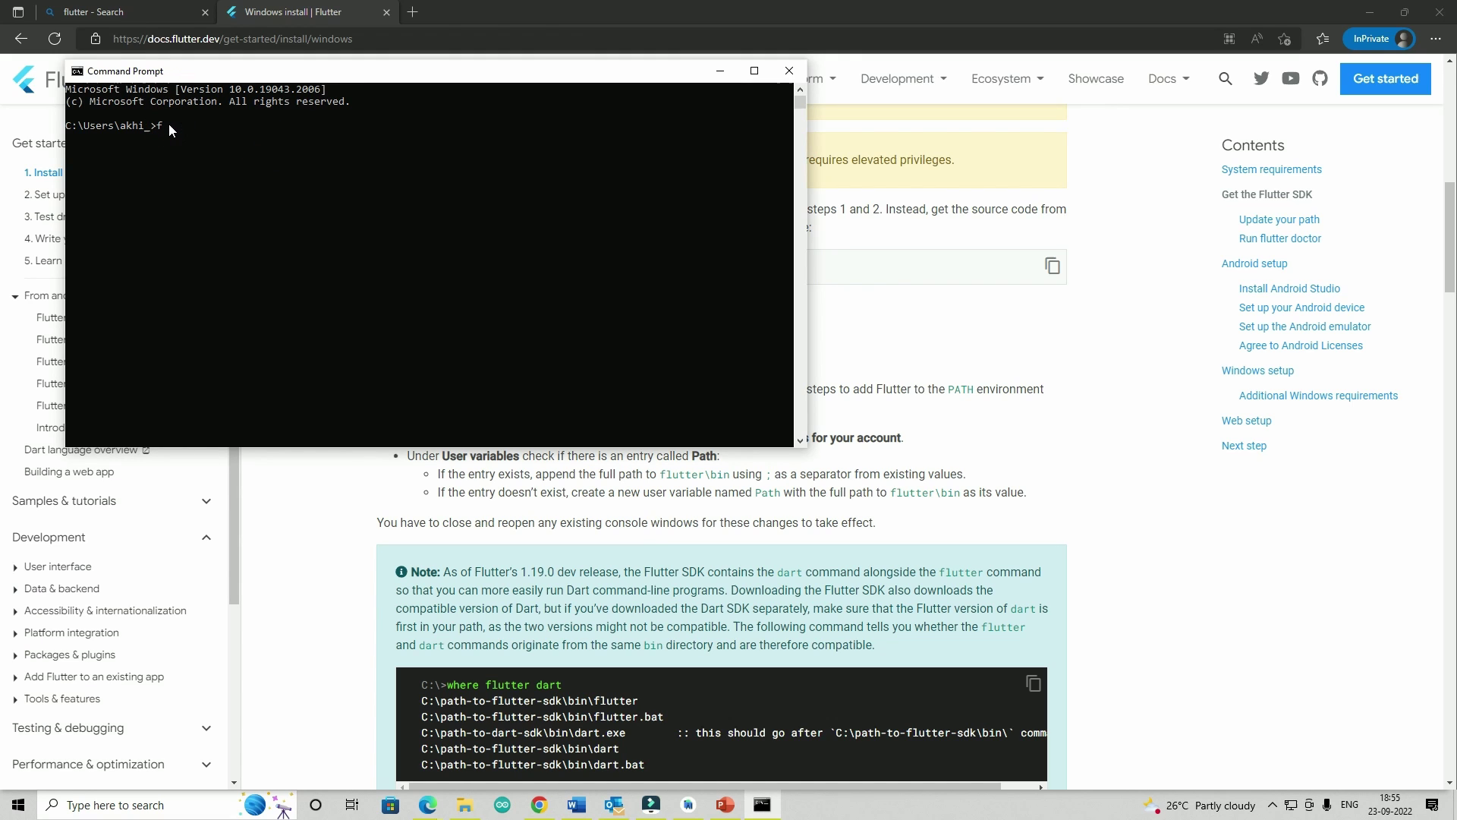
pyautogui.write('lutter create theh')
pyautogui.press('Return')
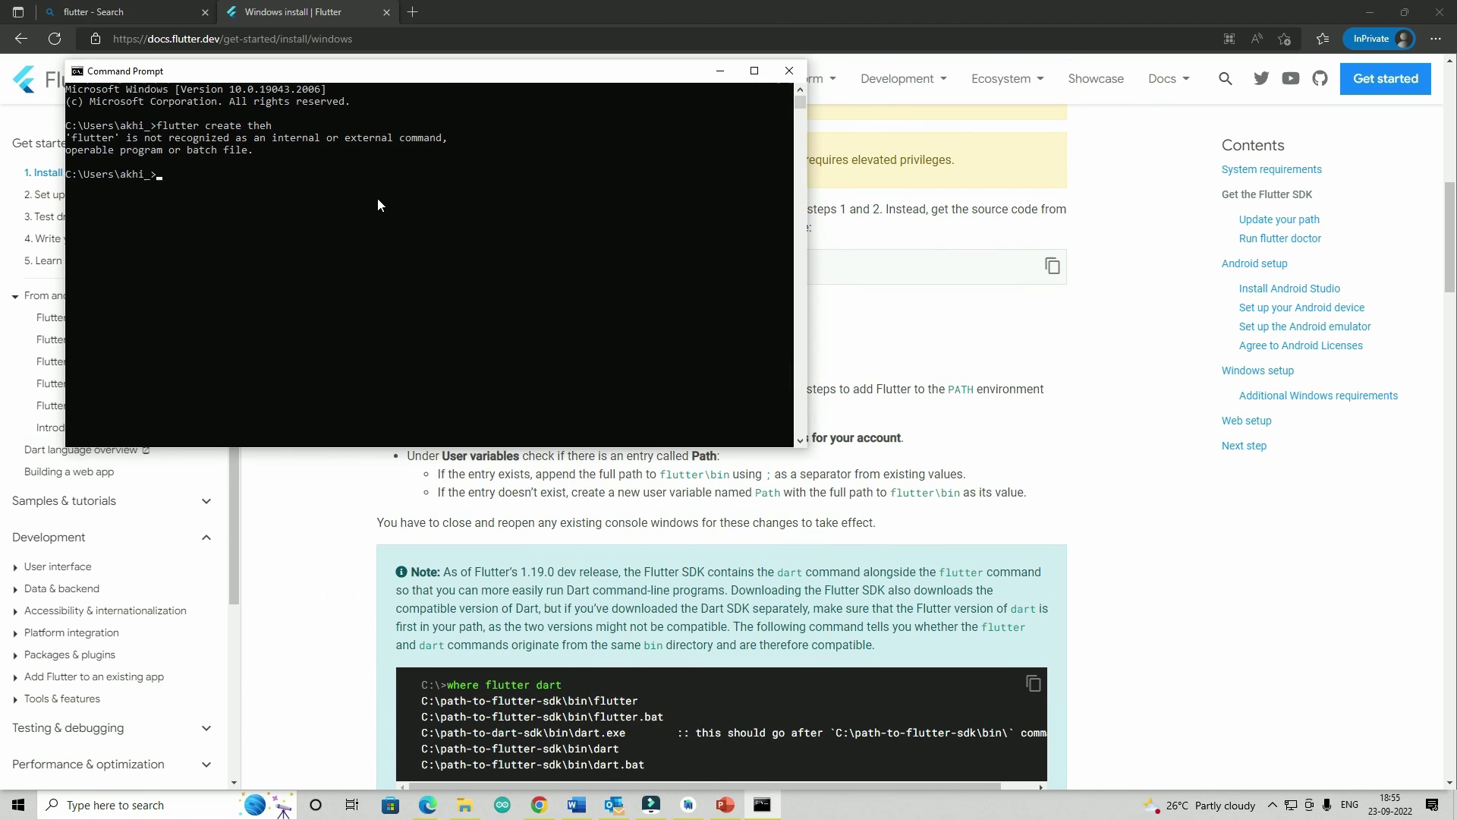
# Step: In the install guide, highlight the Edit environment variables step
pyautogui.click(323, 508)
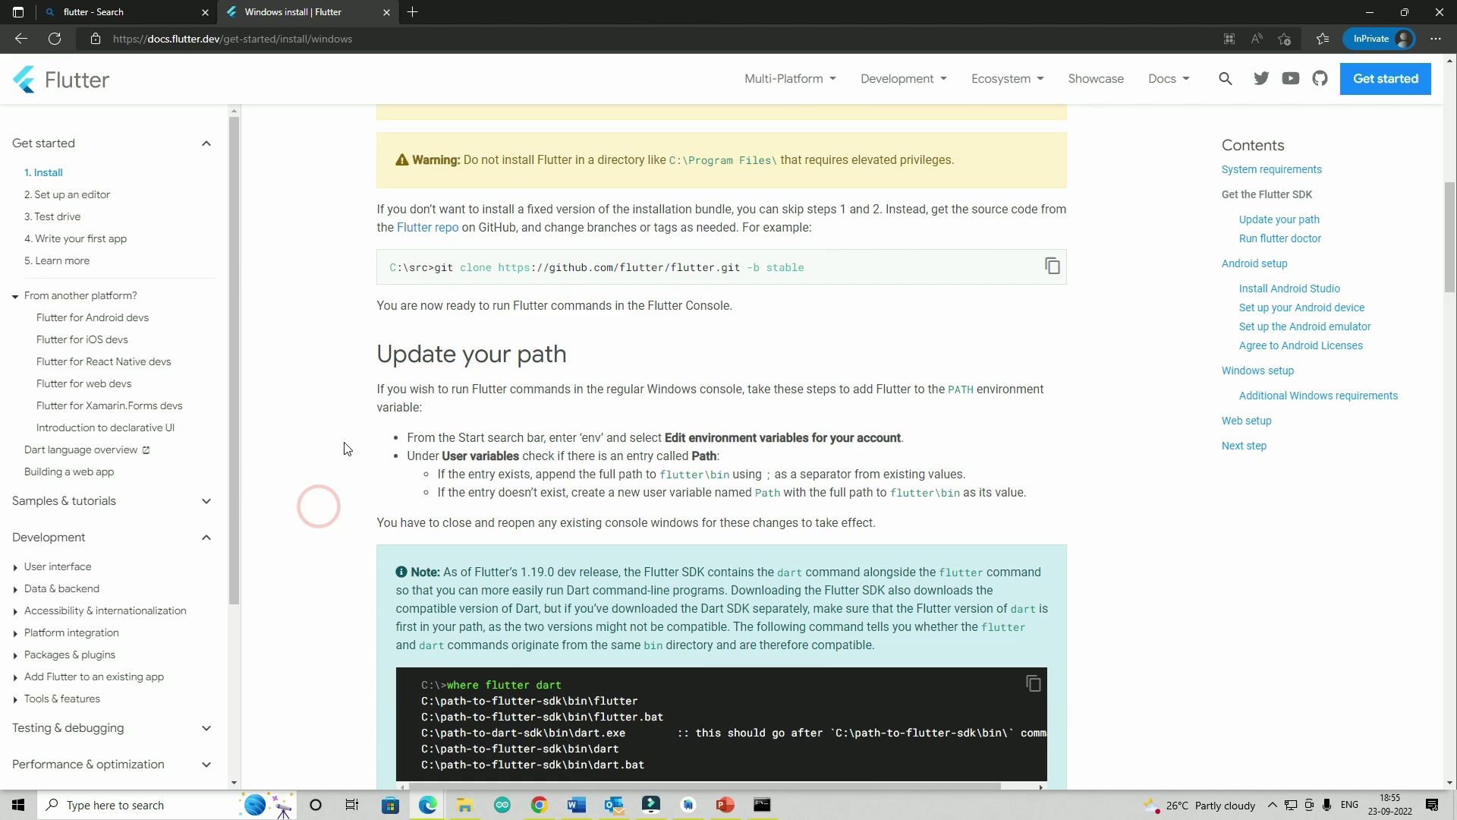
pyautogui.scroll(-3, 343, 459)
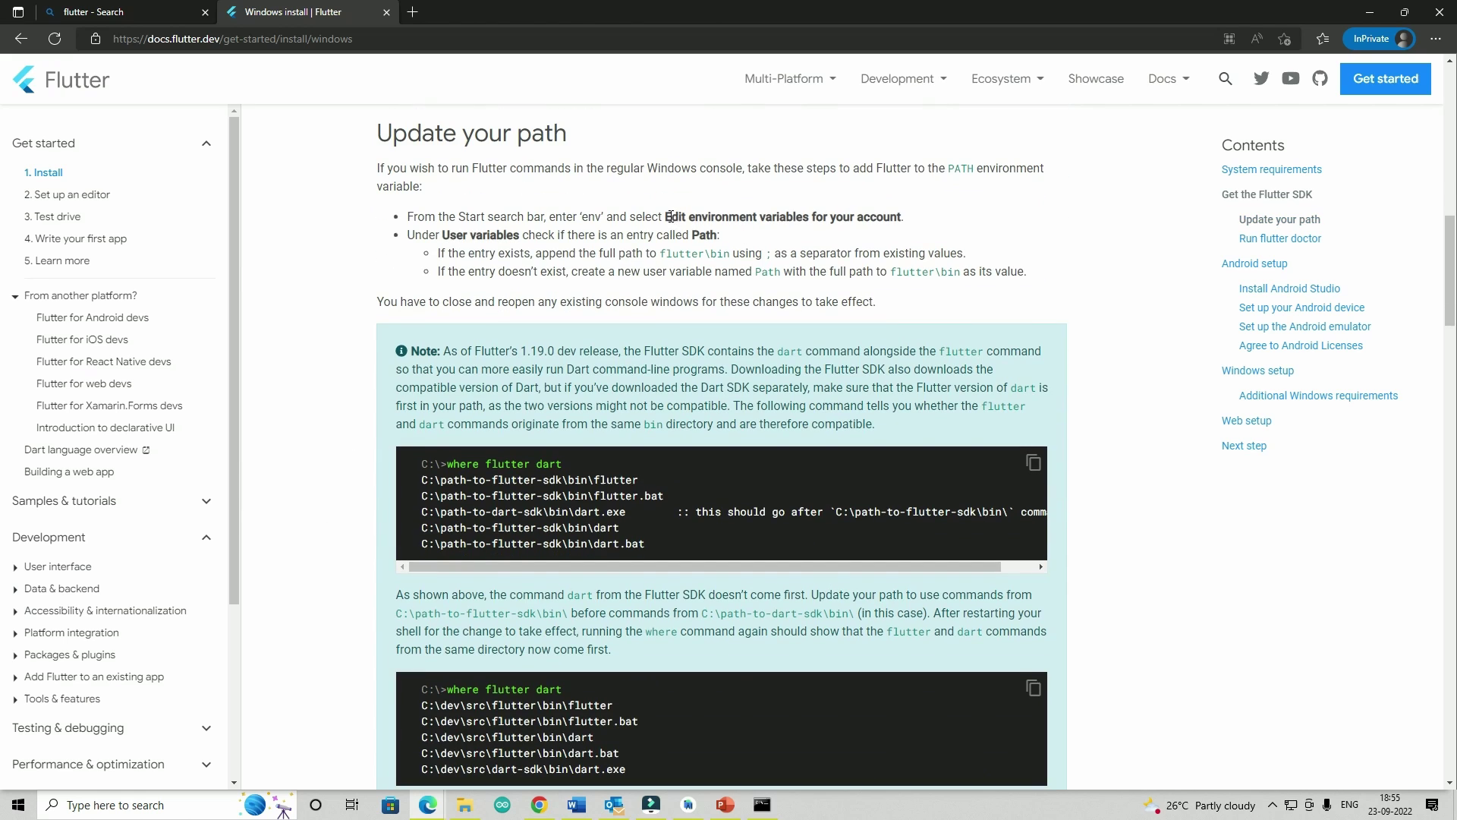
pyautogui.moveTo(673, 217); pyautogui.dragTo(904, 219)
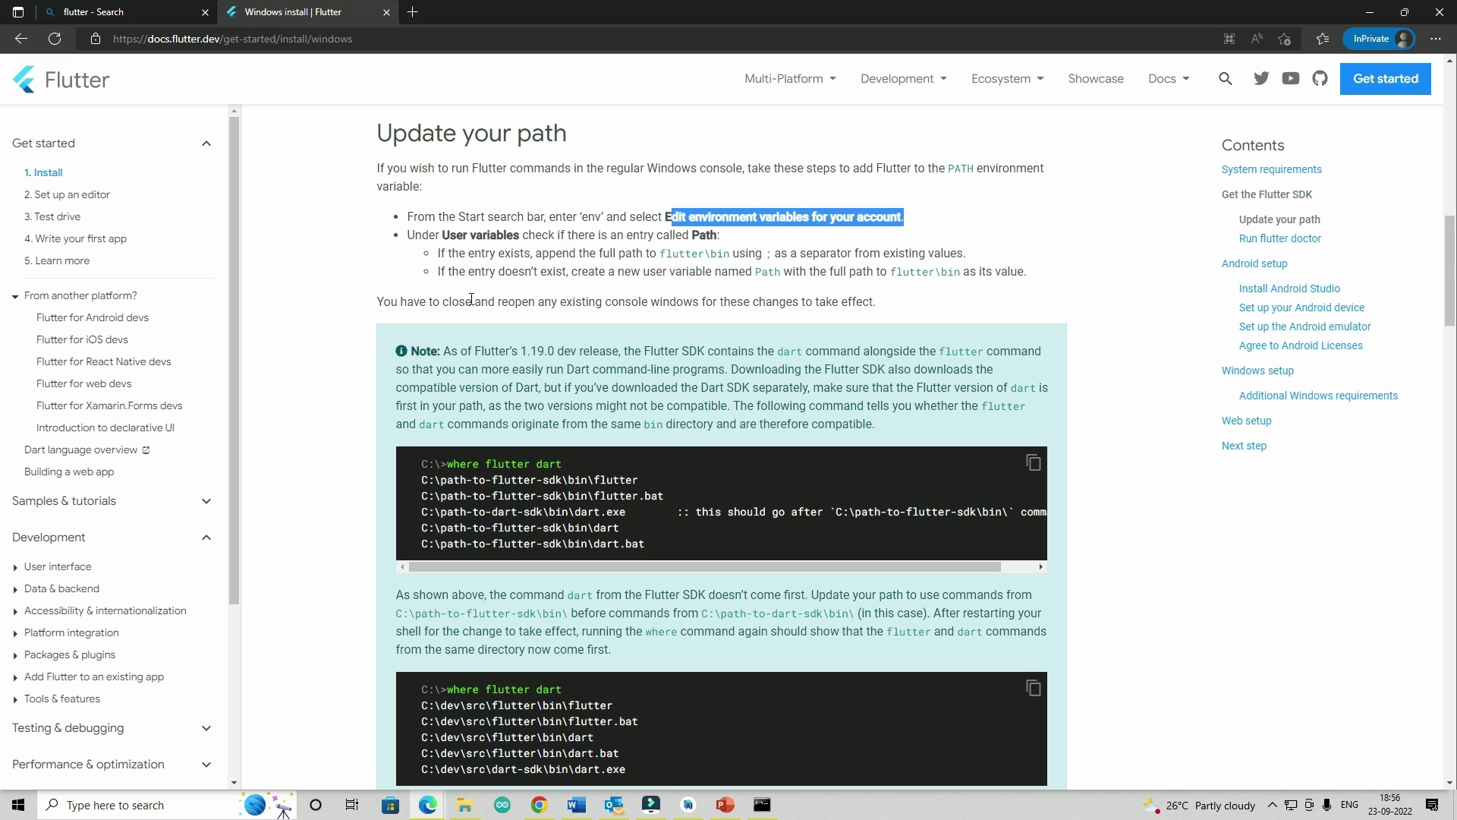
pyautogui.scroll(8, 471, 299)
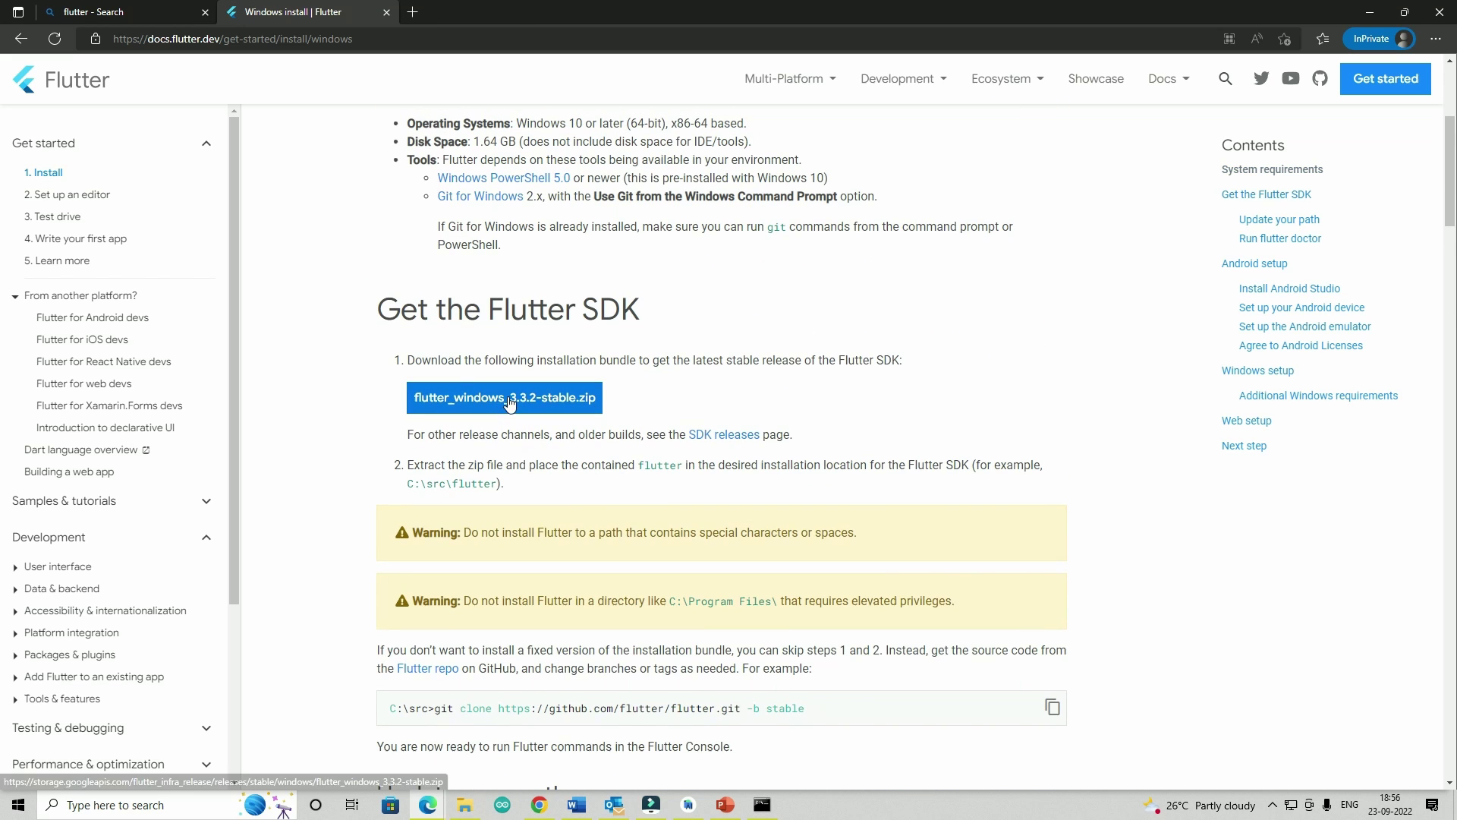
pyautogui.scroll(-2, 374, 400)
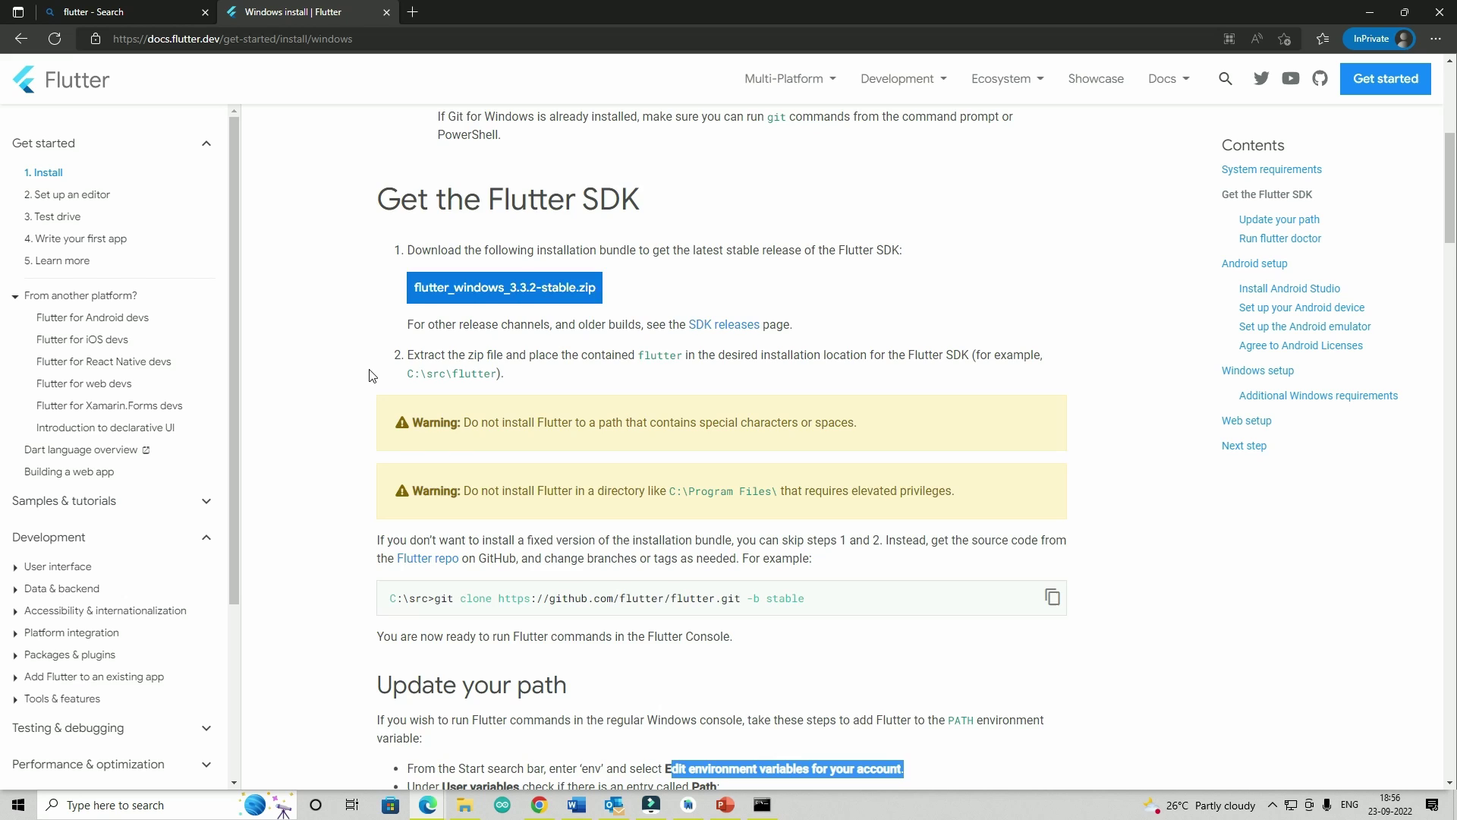
pyautogui.scroll(-5, 372, 376)
pyautogui.scroll(-1, 371, 377)
# Step: Highlight all the Update your path steps, then select the flutter folder's path in File Explorer
pyautogui.click(535, 362)
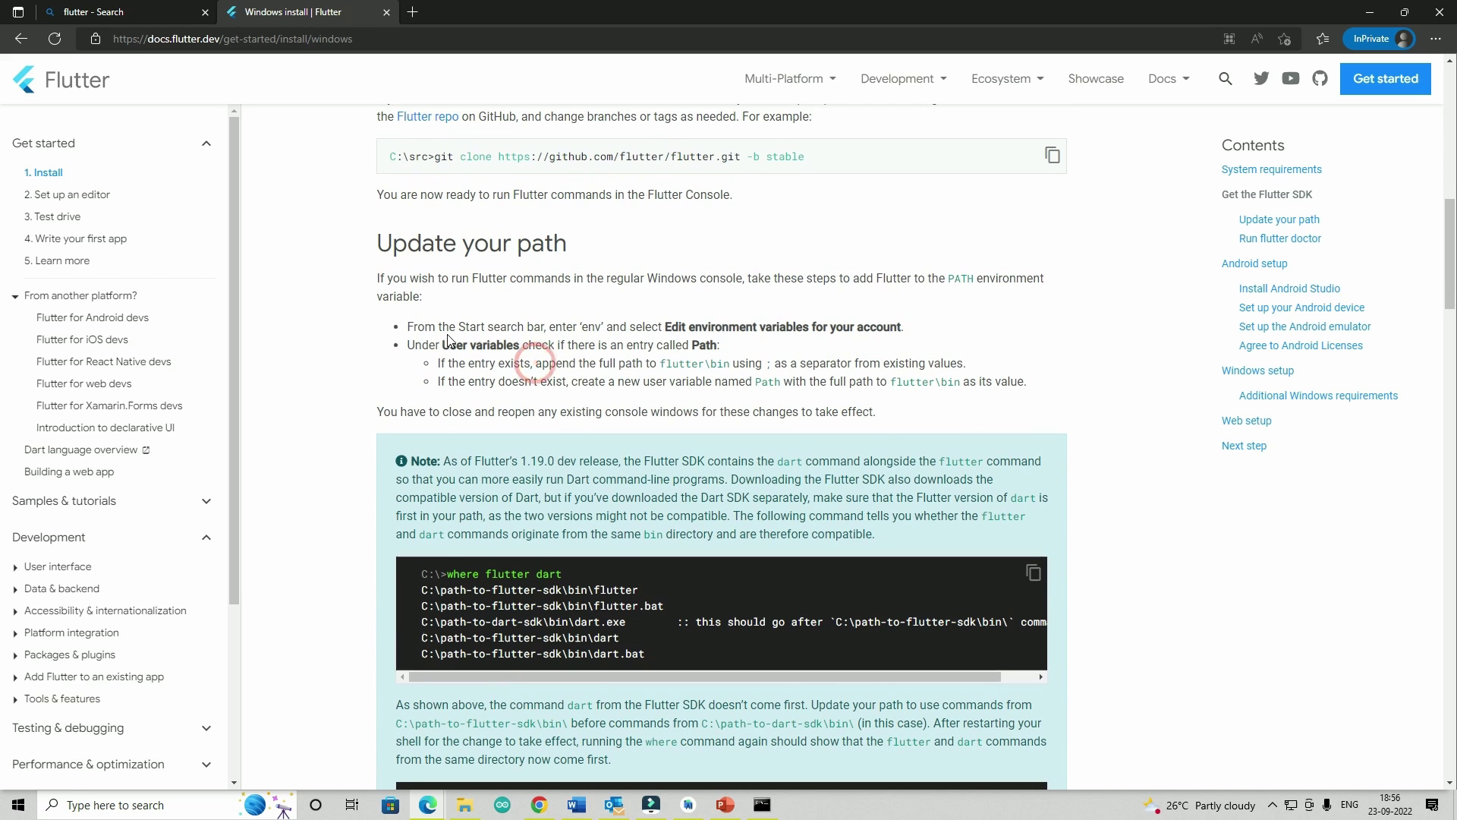
pyautogui.moveTo(408, 326); pyautogui.dragTo(878, 413)
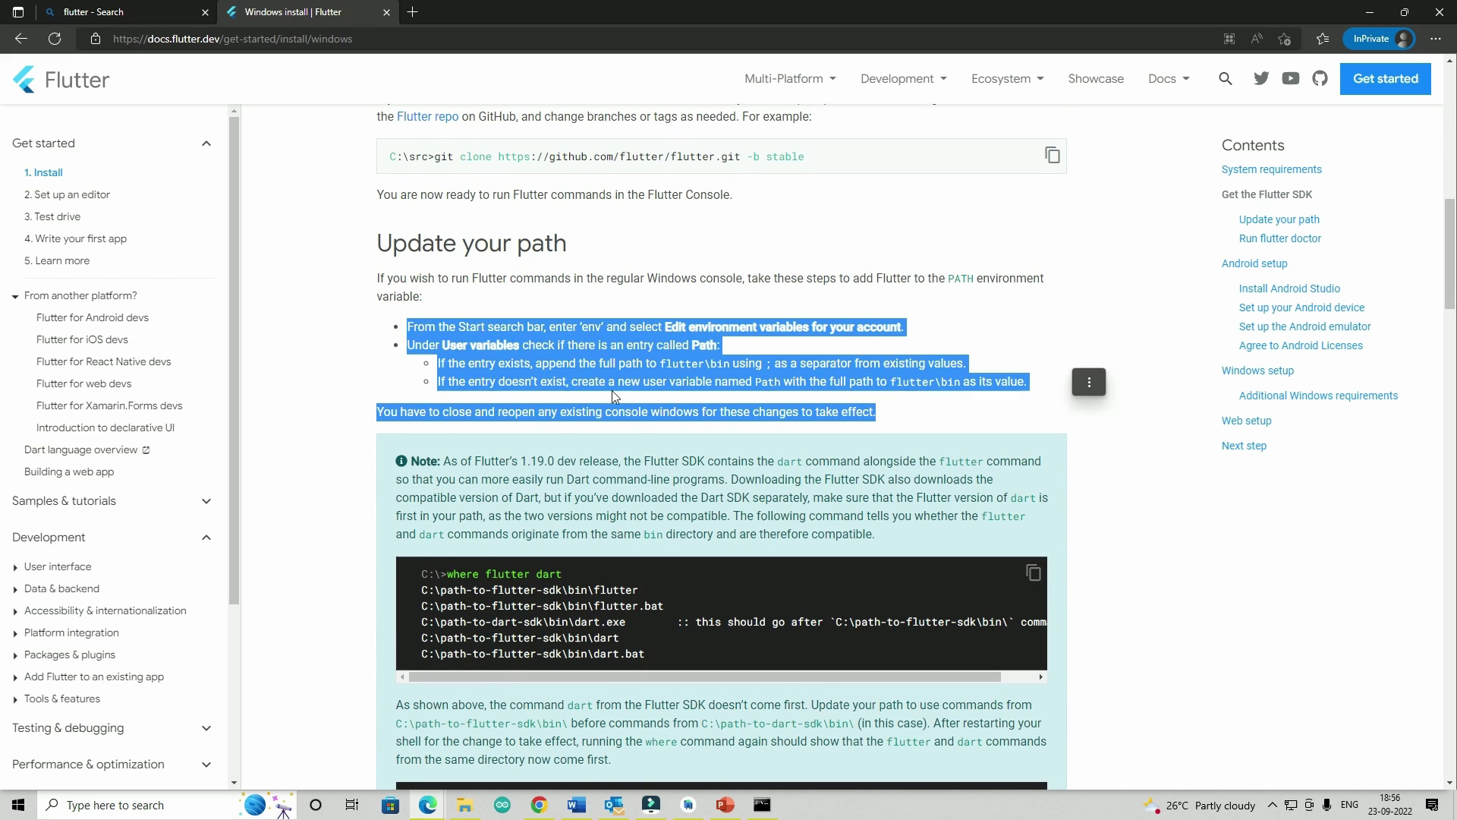
pyautogui.click(305, 412)
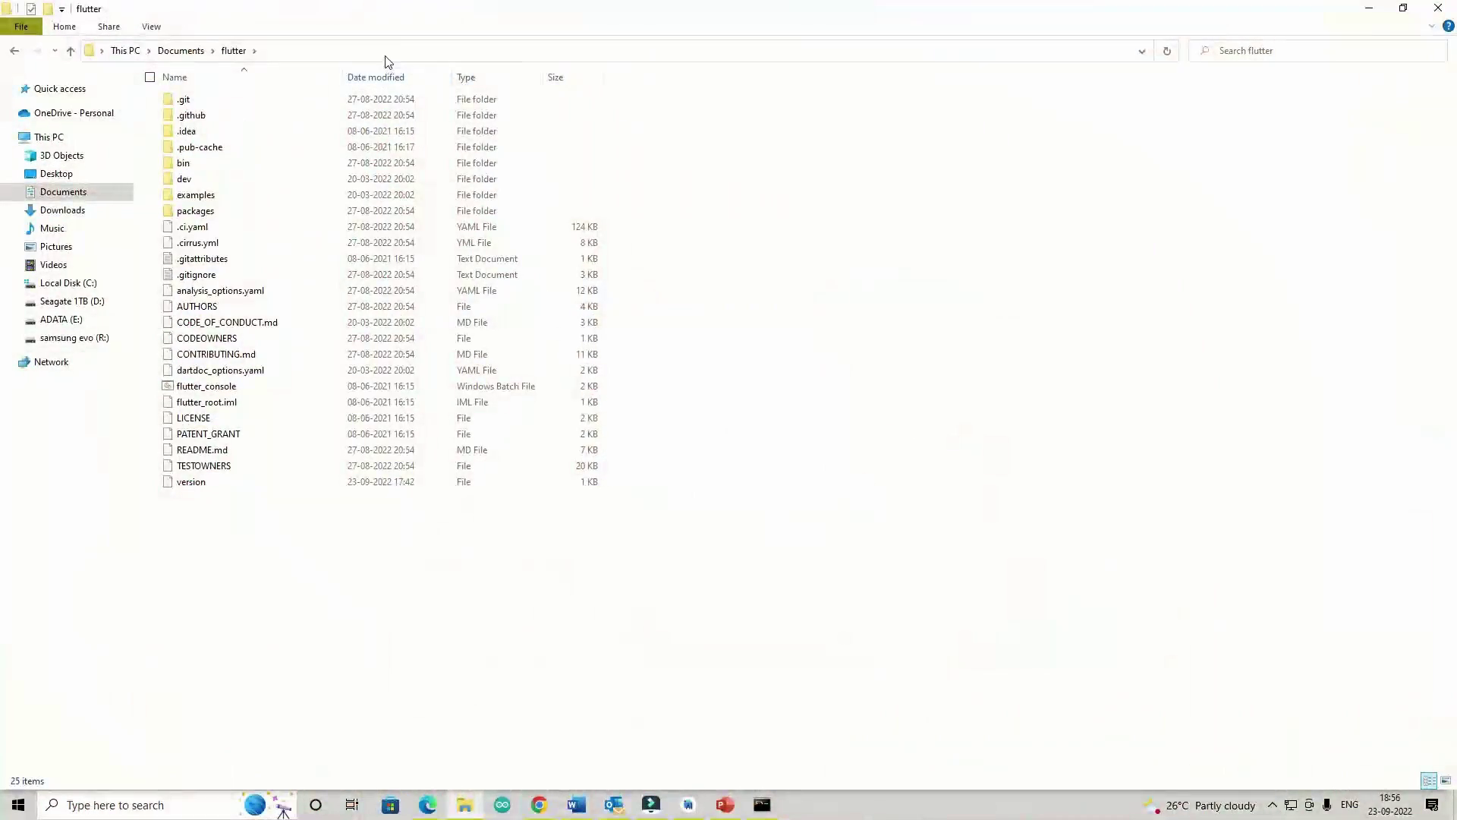
pyautogui.click(385, 48)
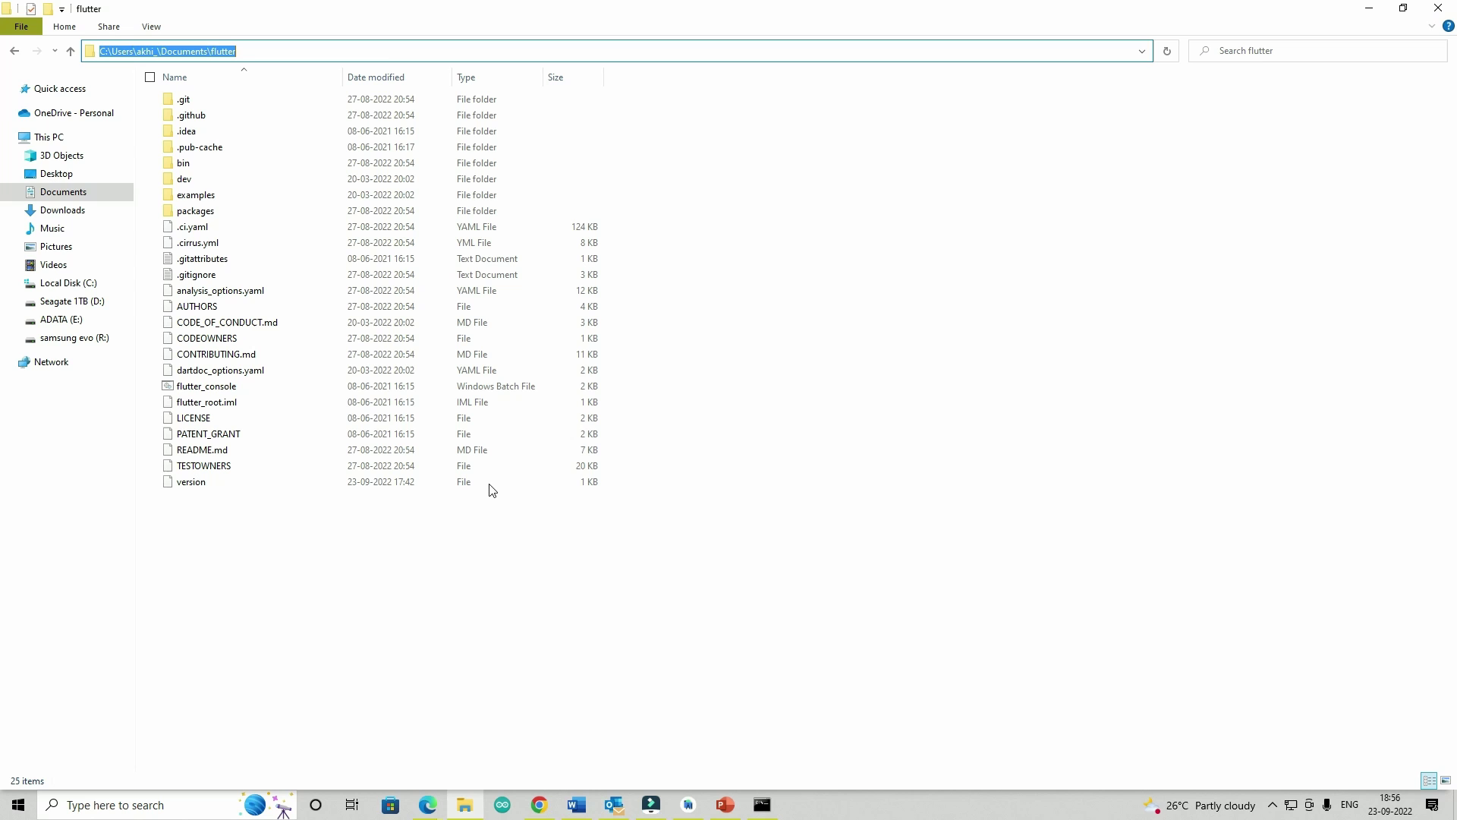
# Step: Launch flutter_console from the Documents\flutter folder to open the Flutter Console
pyautogui.click(218, 555)
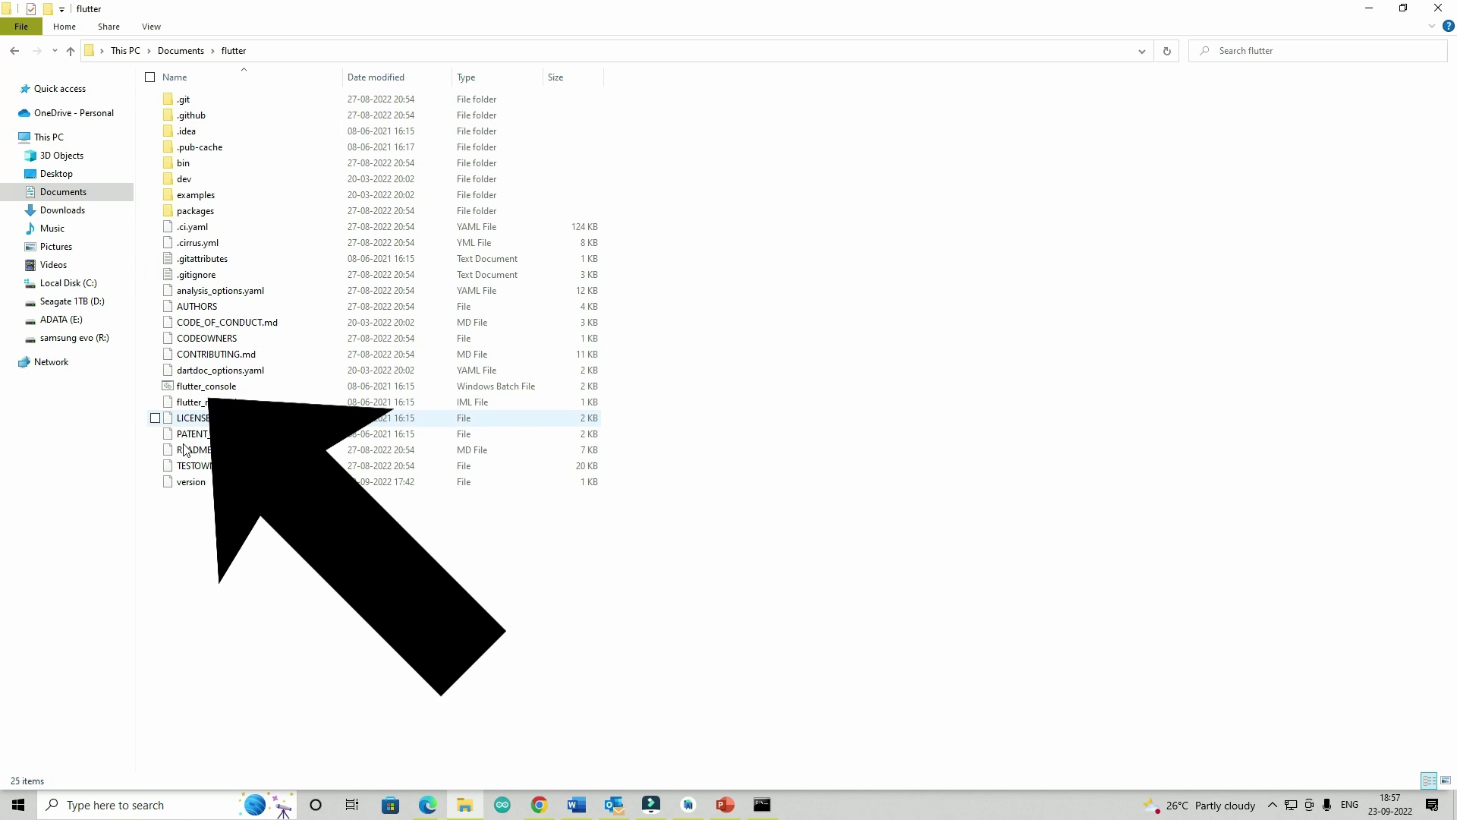
pyautogui.click(230, 386)
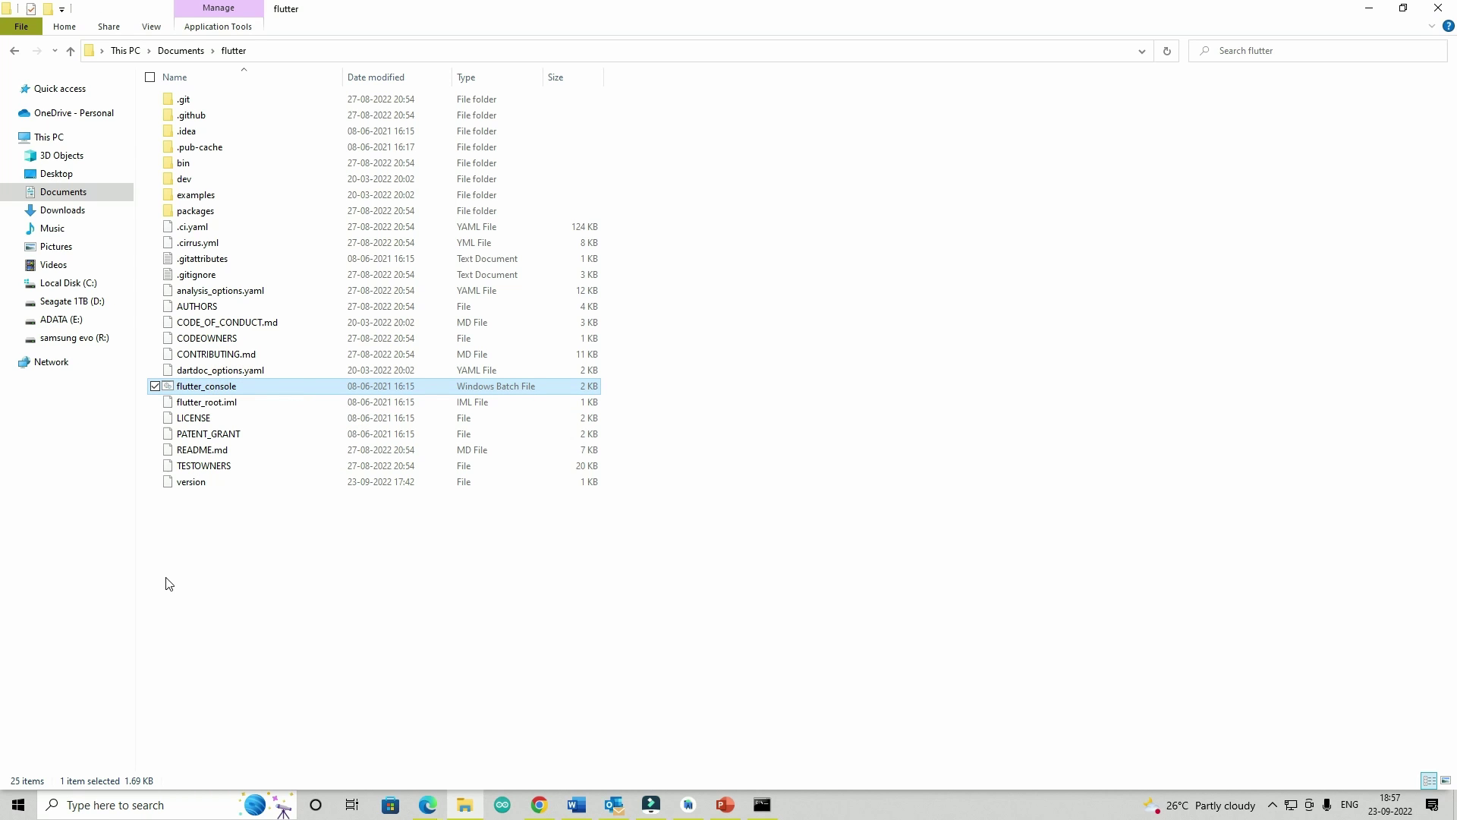
pyautogui.doubleClick(237, 387)
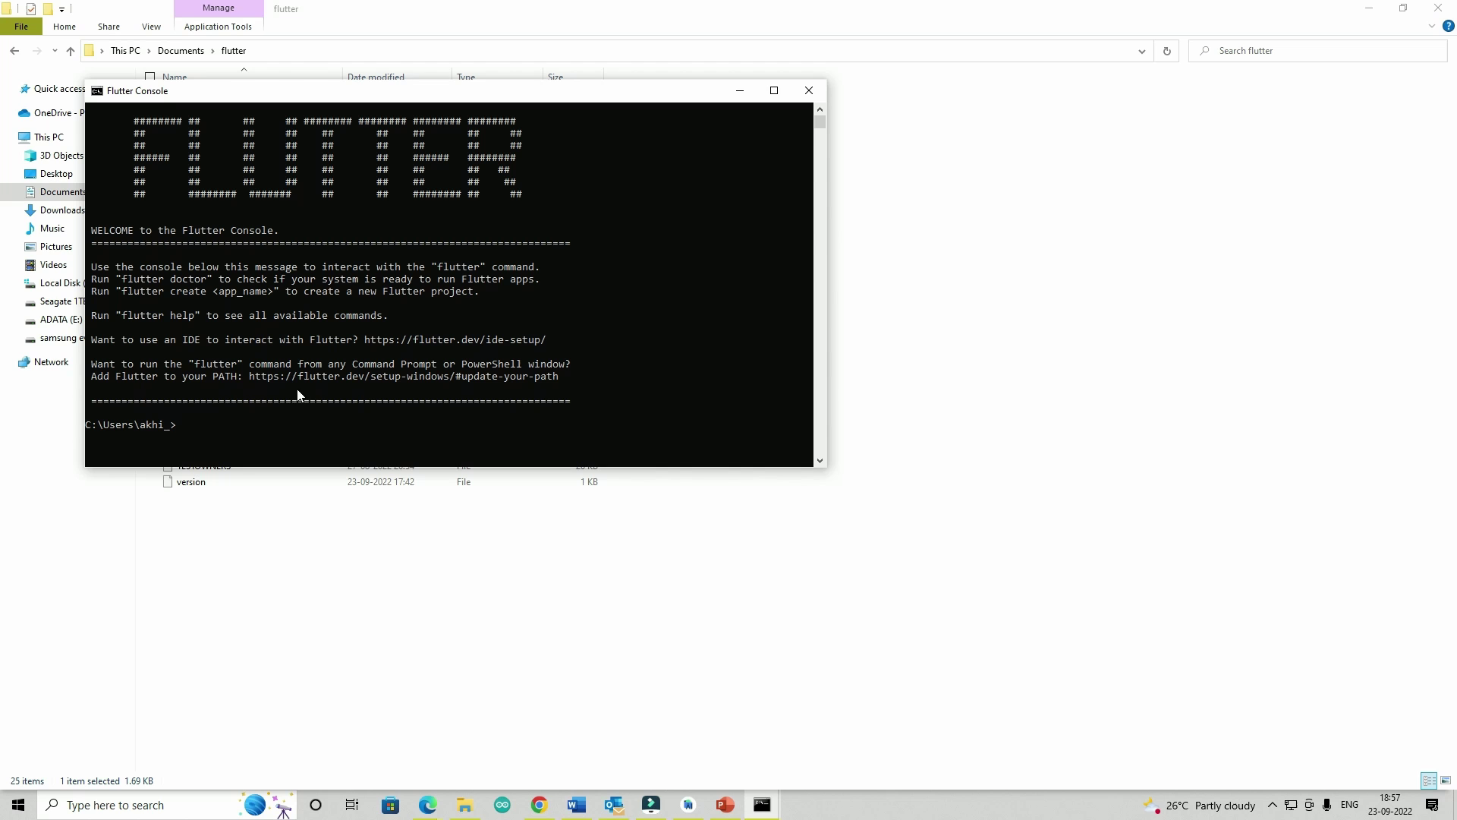
# Step: Bring 'Windows install | Flutter' forward and highlight the Update your path and Start search instructions
pyautogui.moveTo(427, 810)
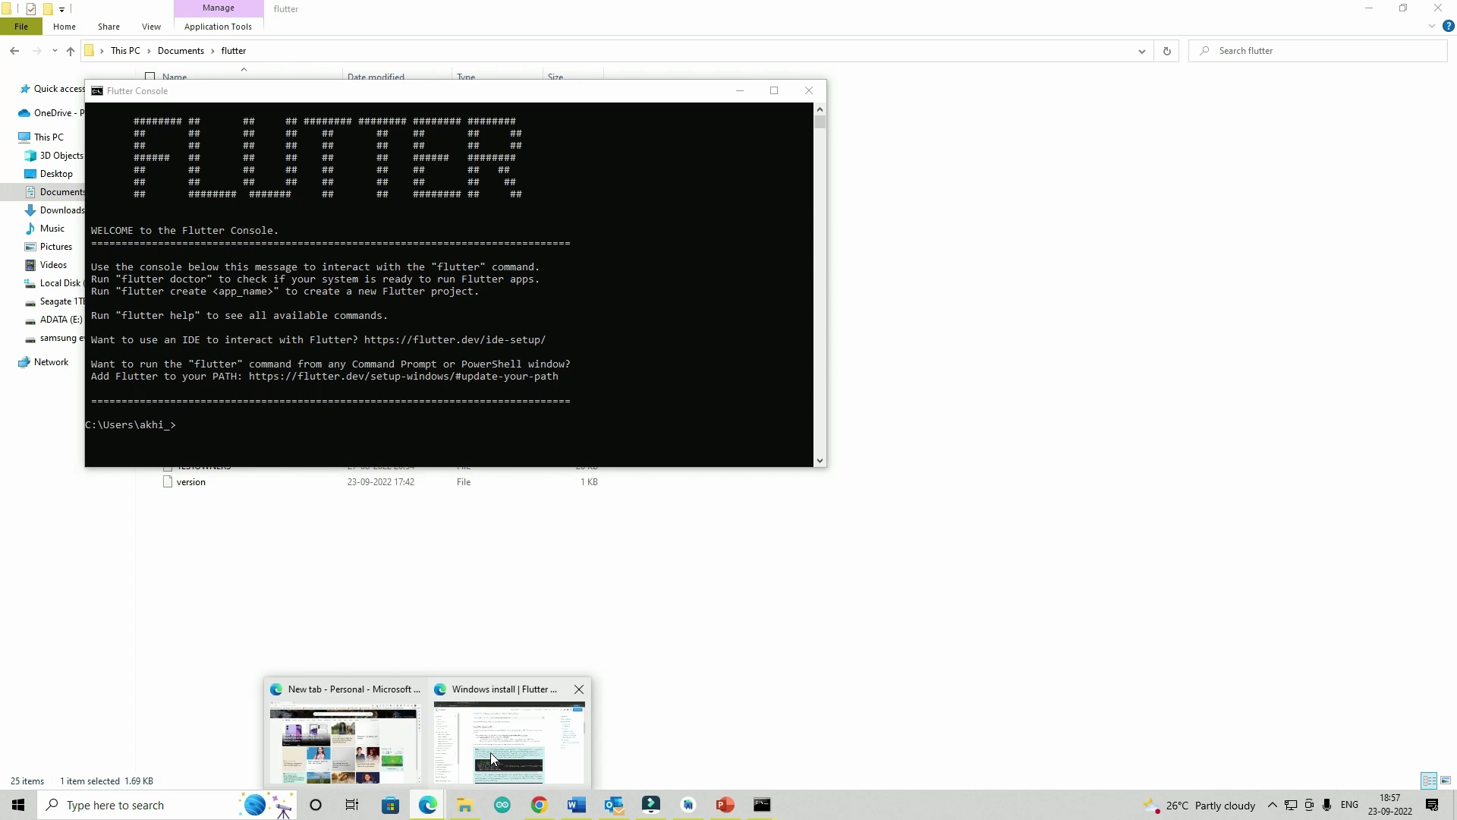
pyautogui.click(501, 733)
pyautogui.moveTo(407, 331); pyautogui.dragTo(374, 333)
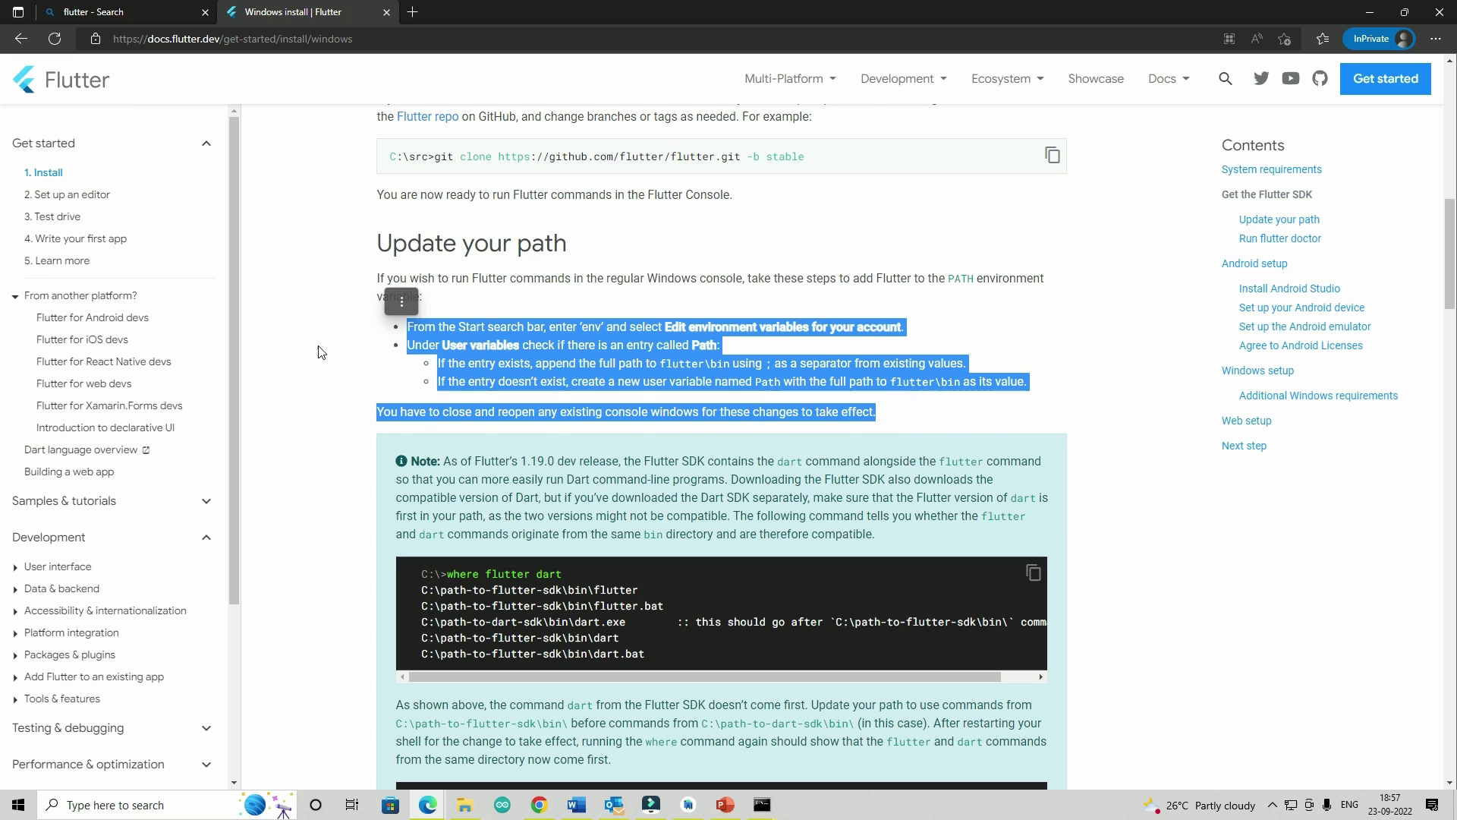
pyautogui.click(346, 345)
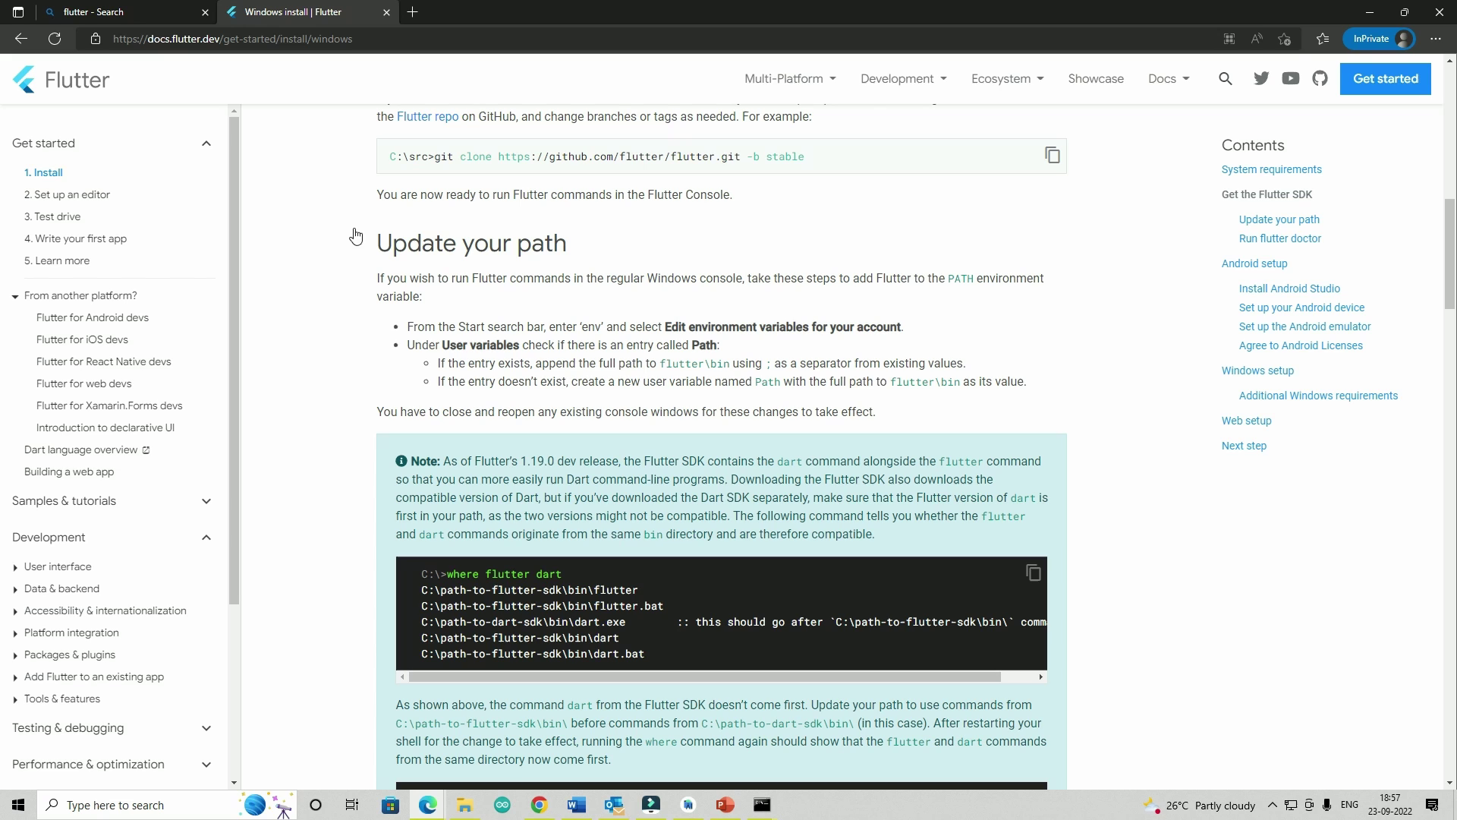
pyautogui.moveTo(438, 327); pyautogui.dragTo(555, 327)
pyautogui.click(381, 411)
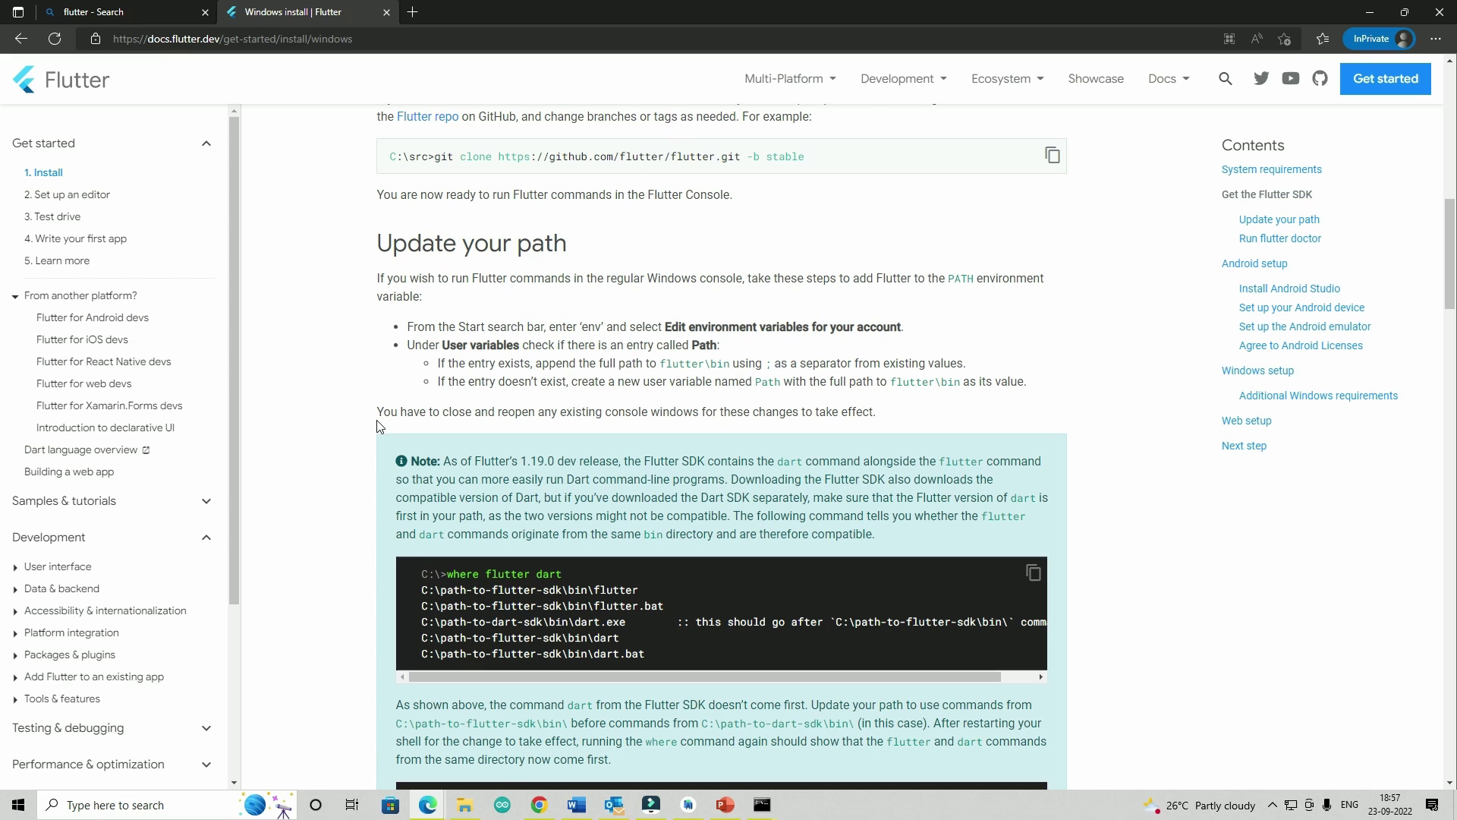
# Step: Open your account's Environment Variables from a Windows search and select the user Path variable
pyautogui.click(588, 327)
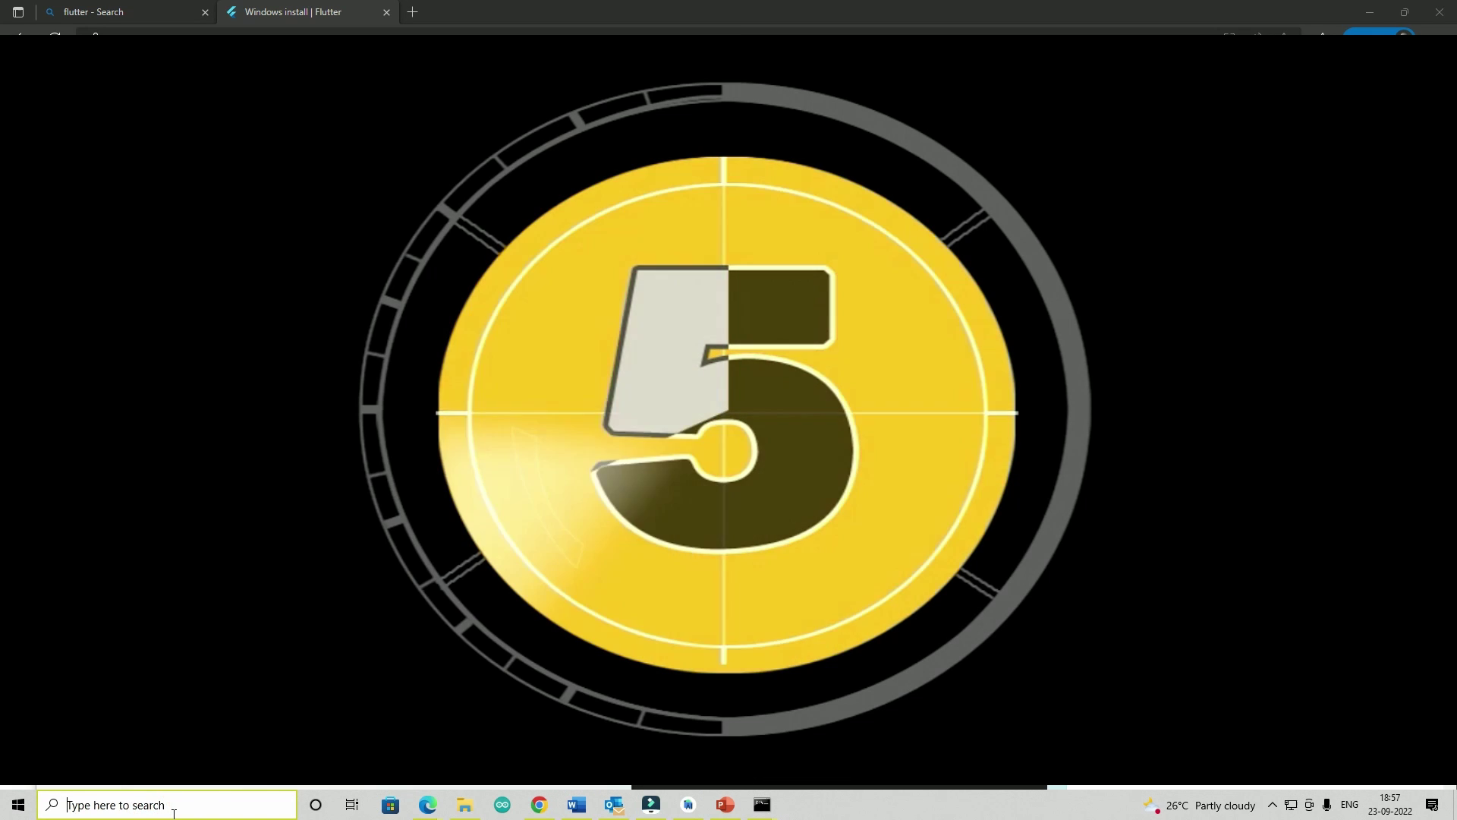
pyautogui.click(174, 806)
pyautogui.write('e')
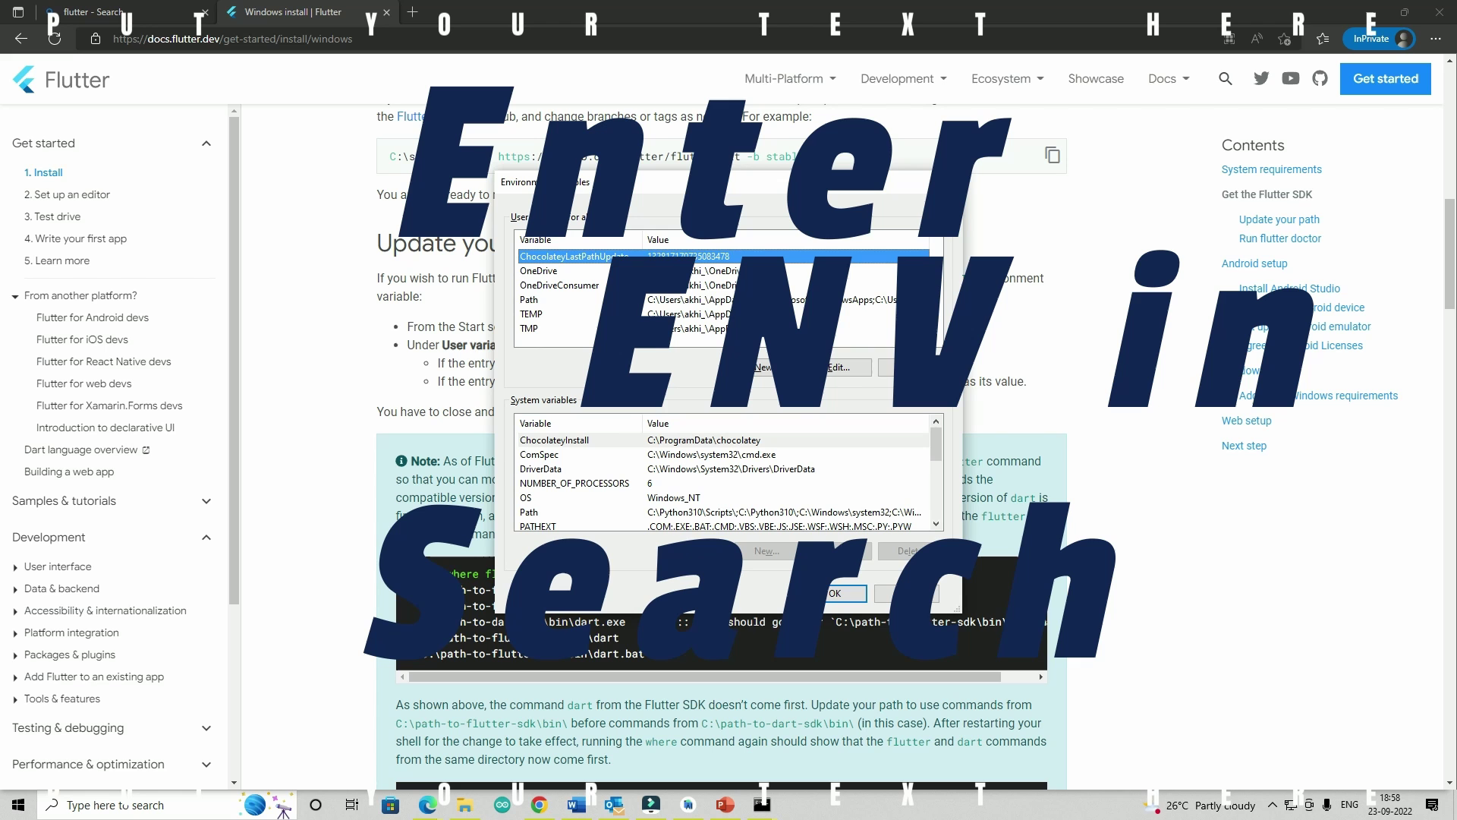
pyautogui.click(720, 301)
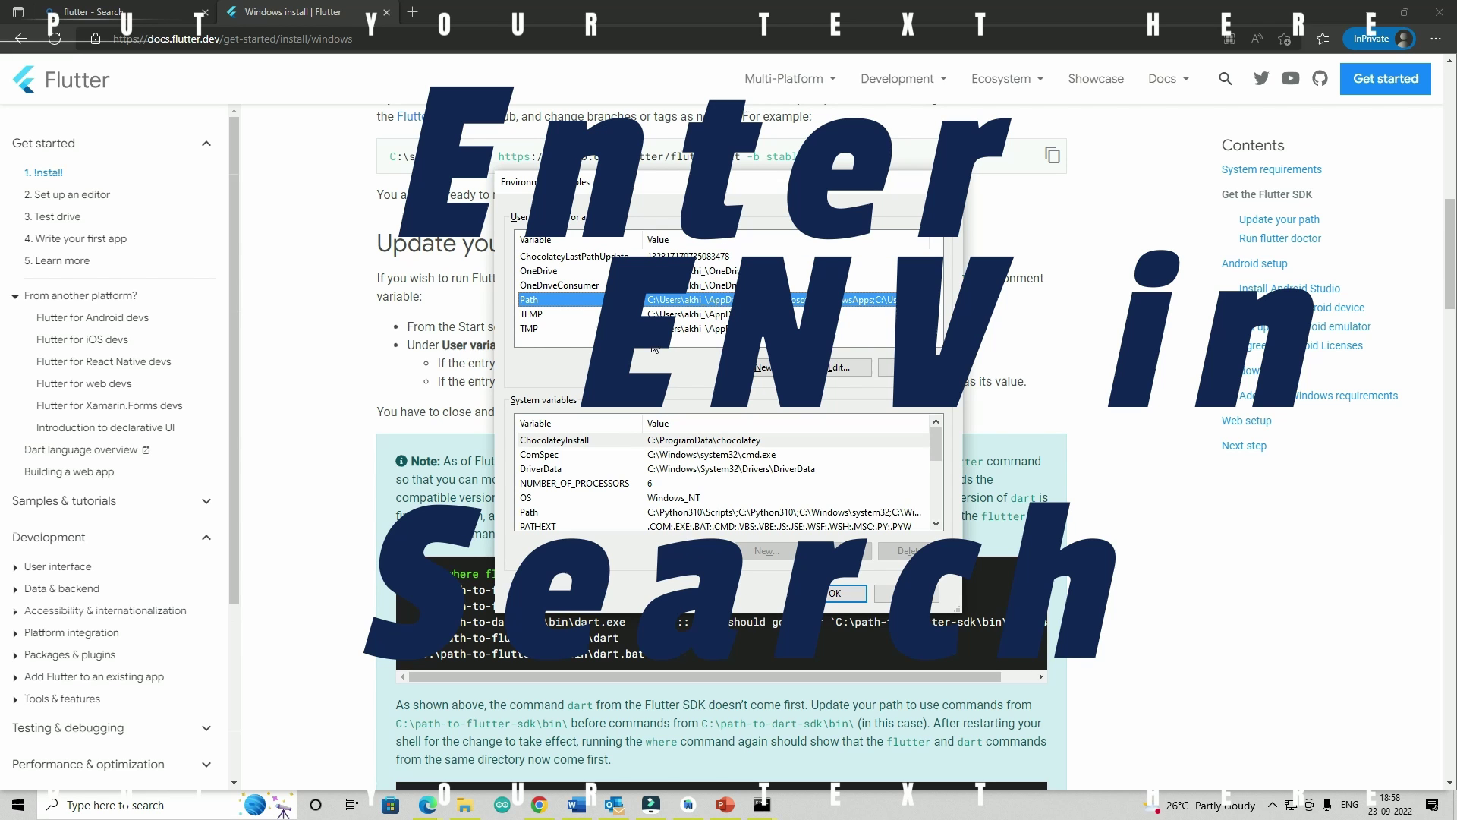
pyautogui.moveTo(695, 196); pyautogui.dragTo(704, 429)
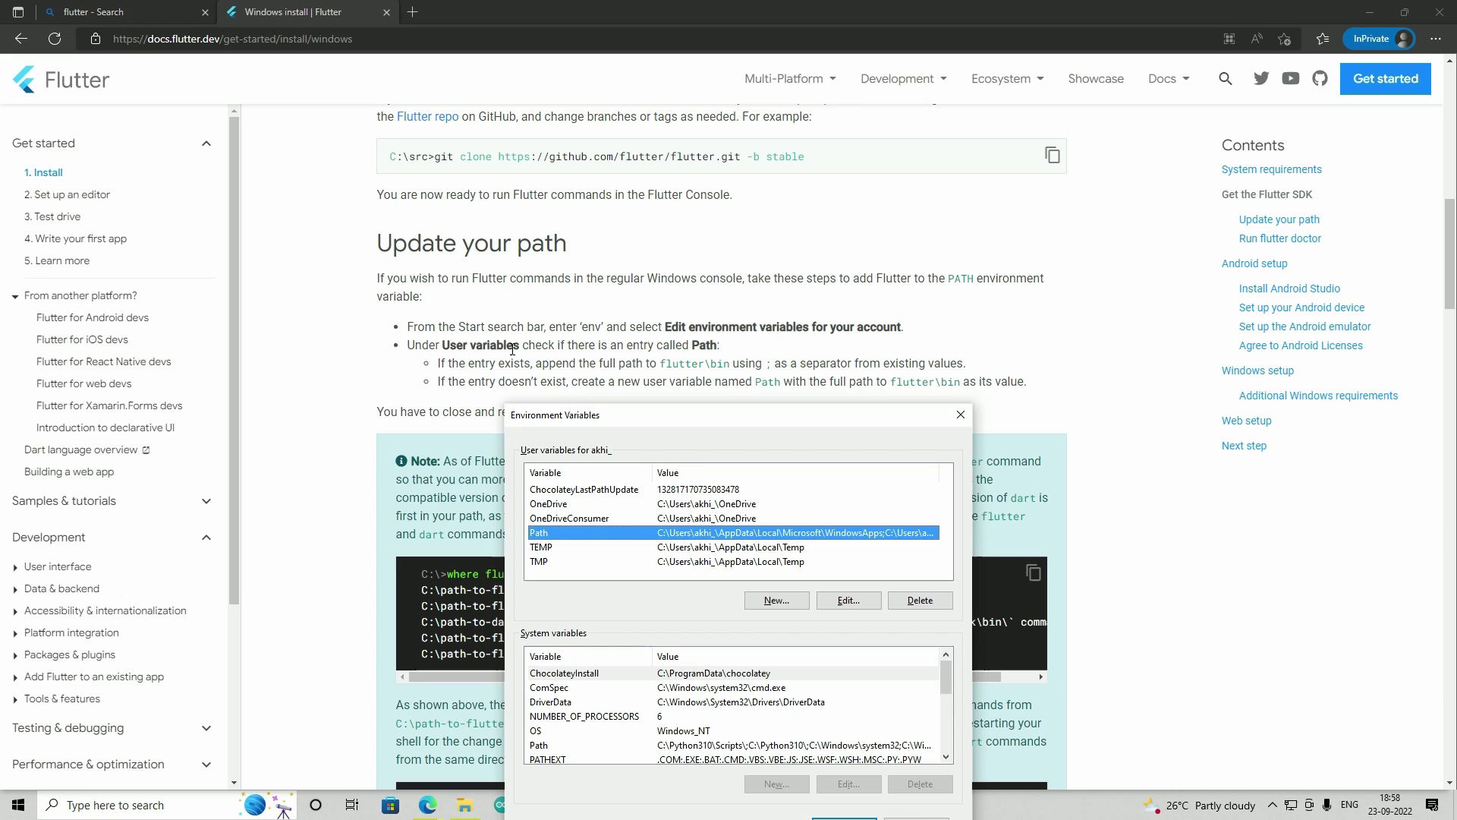
pyautogui.click(691, 341)
pyautogui.doubleClick(703, 344)
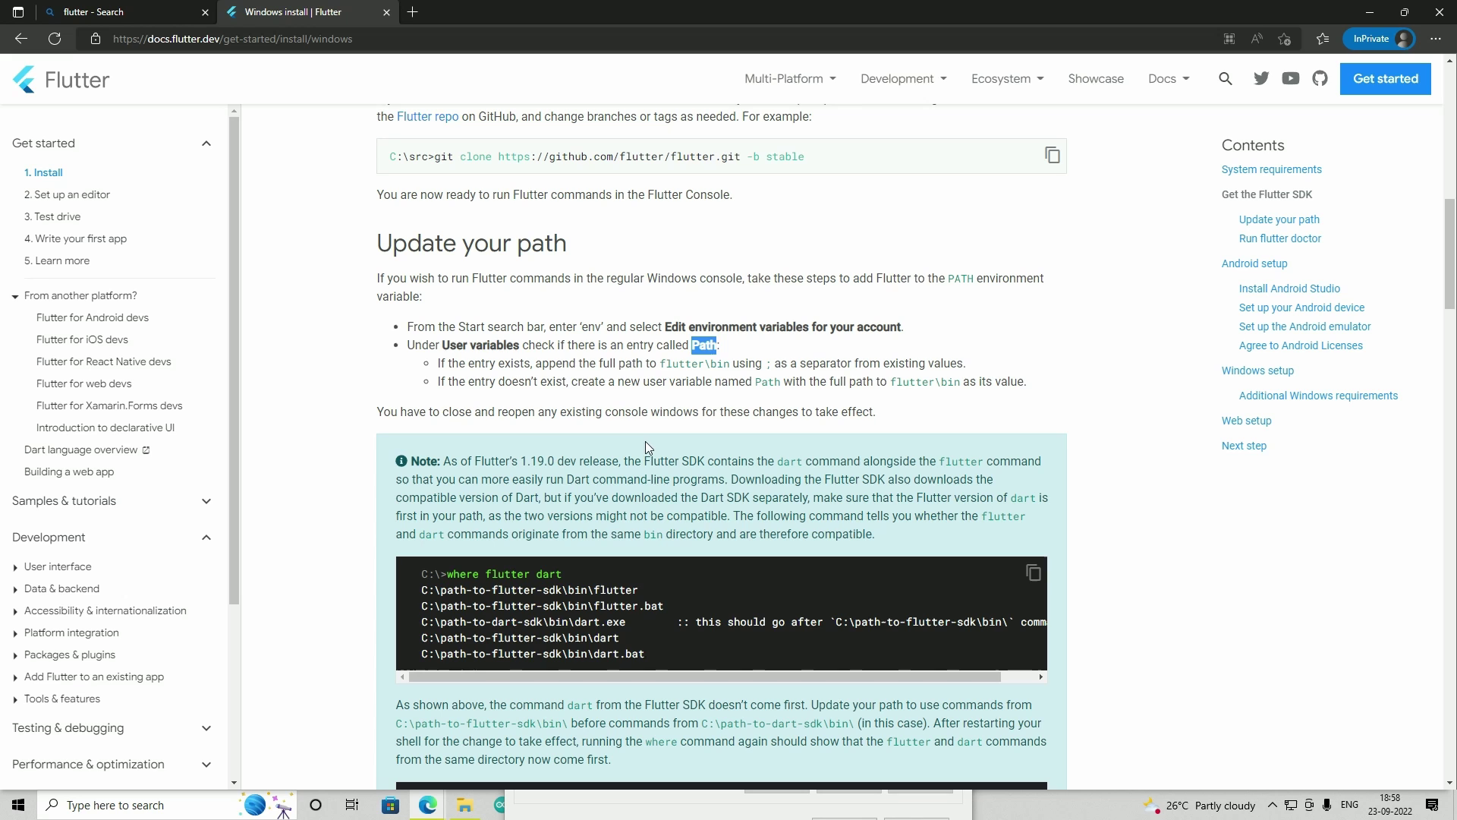
# Step: Cancel a new user variable, reselect the existing user Path, and return to the flutter folder
pyautogui.click(751, 810)
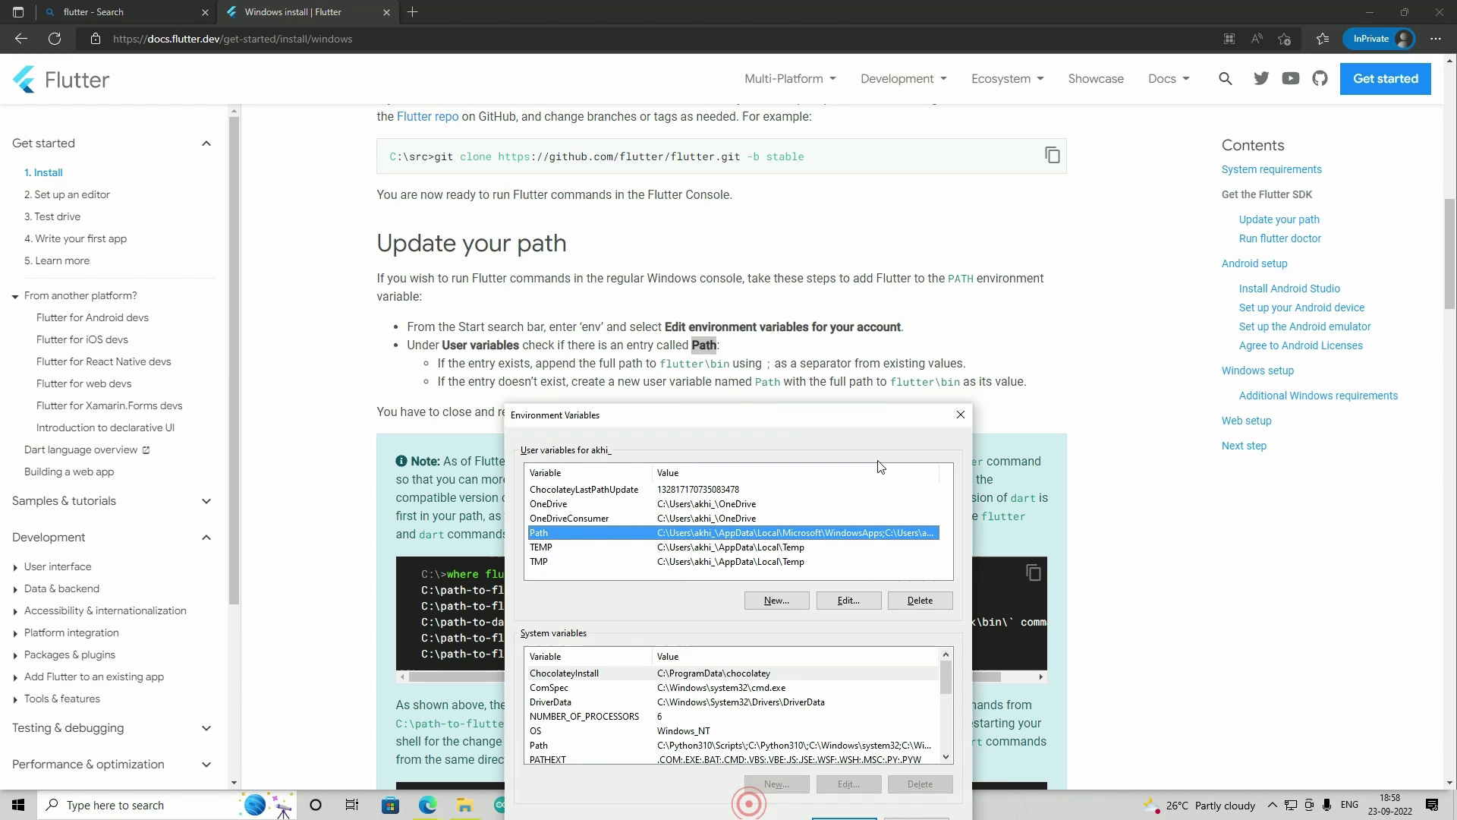
pyautogui.click(776, 599)
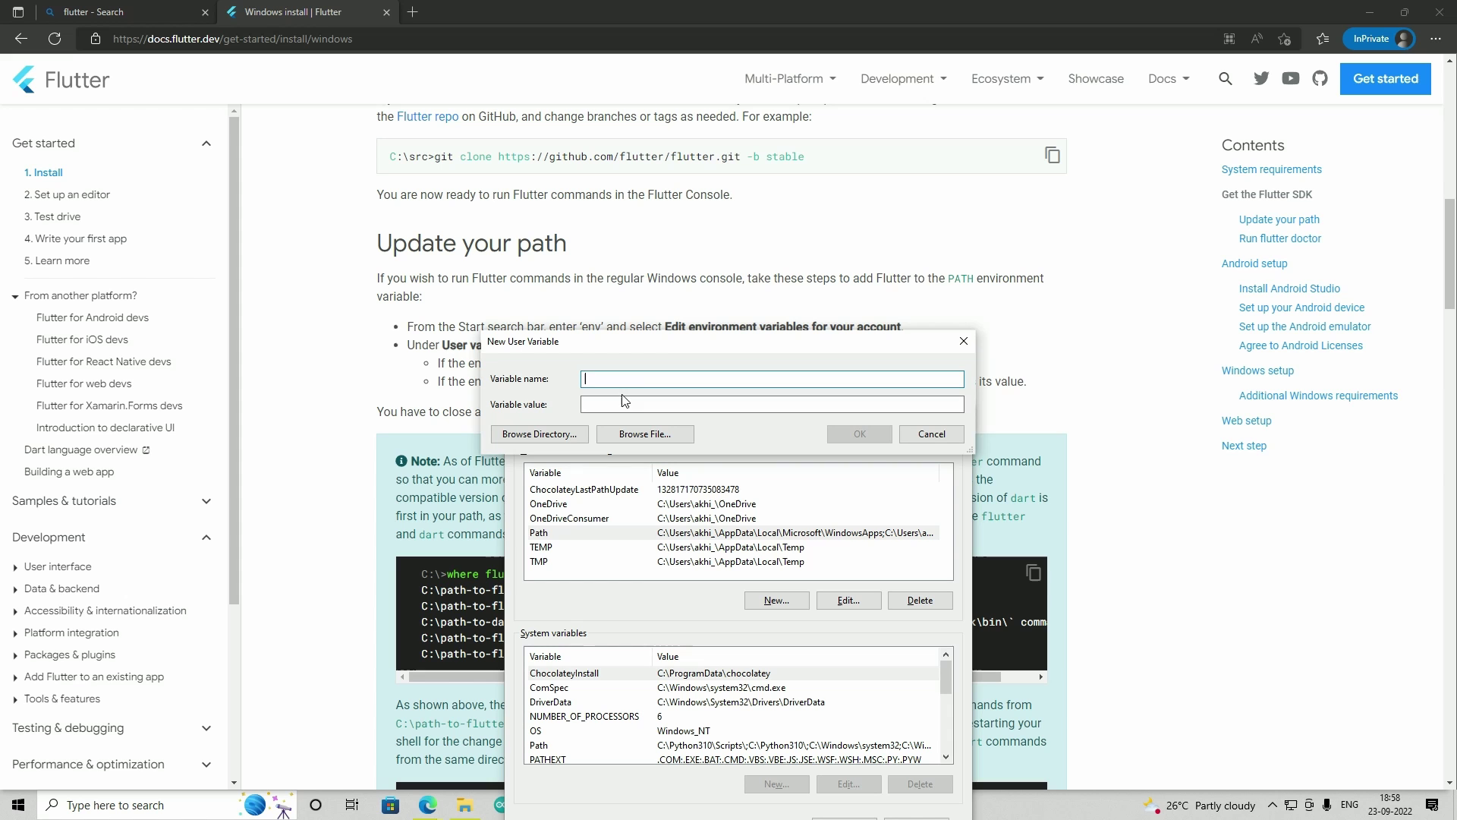
pyautogui.click(948, 437)
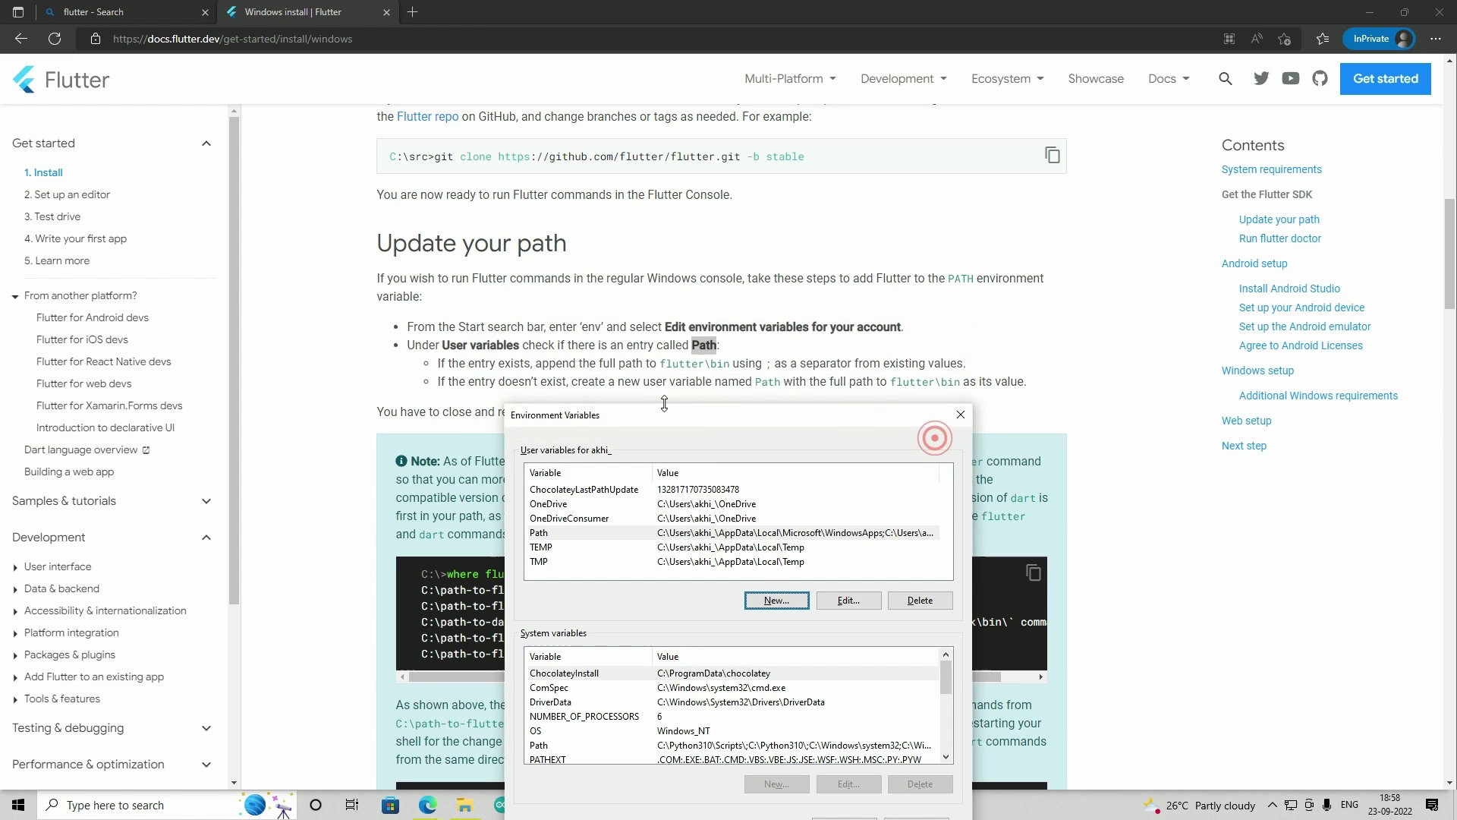
pyautogui.moveTo(711, 416); pyautogui.dragTo(638, 409)
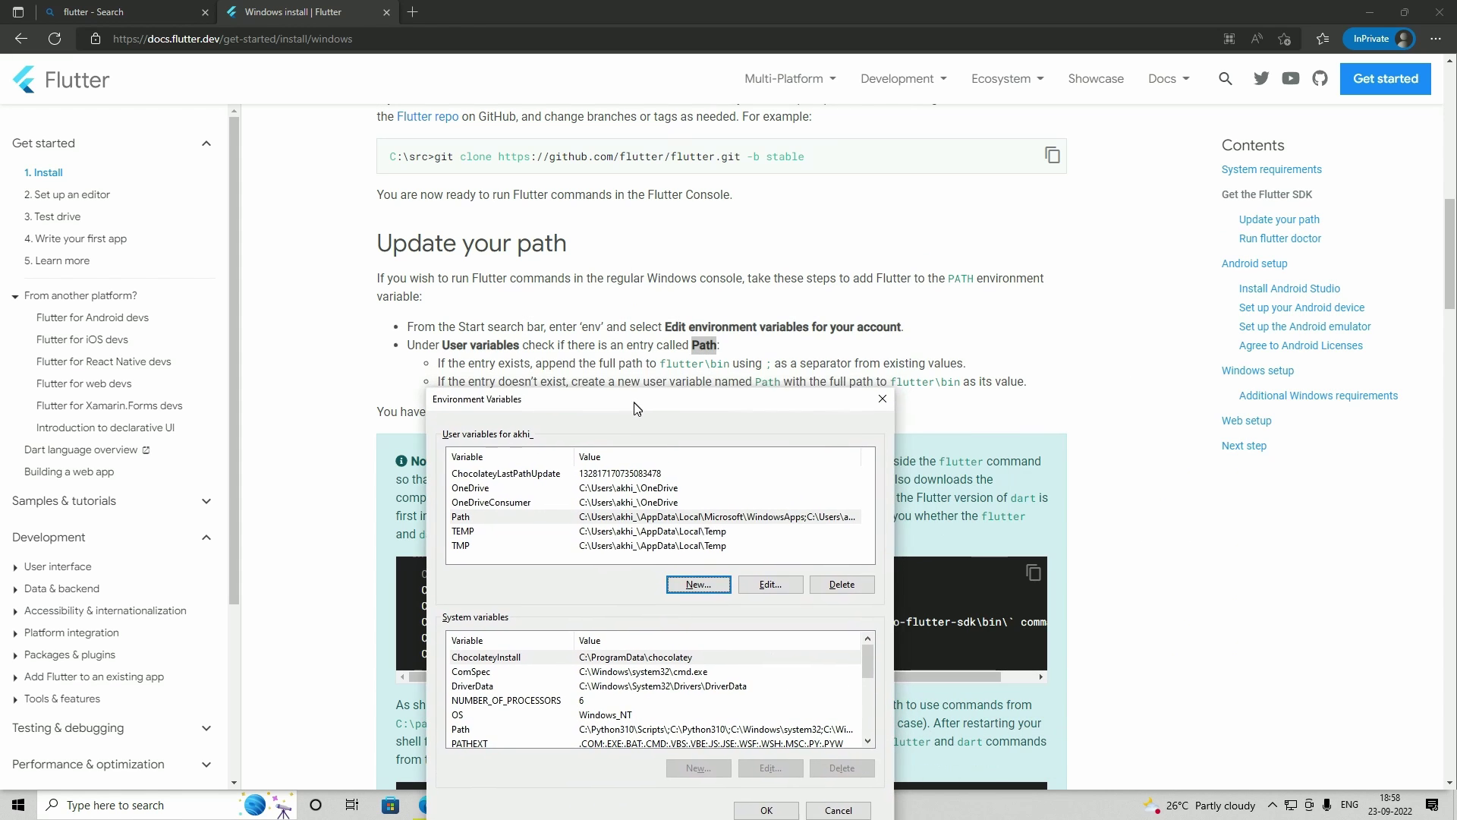
pyautogui.click(638, 521)
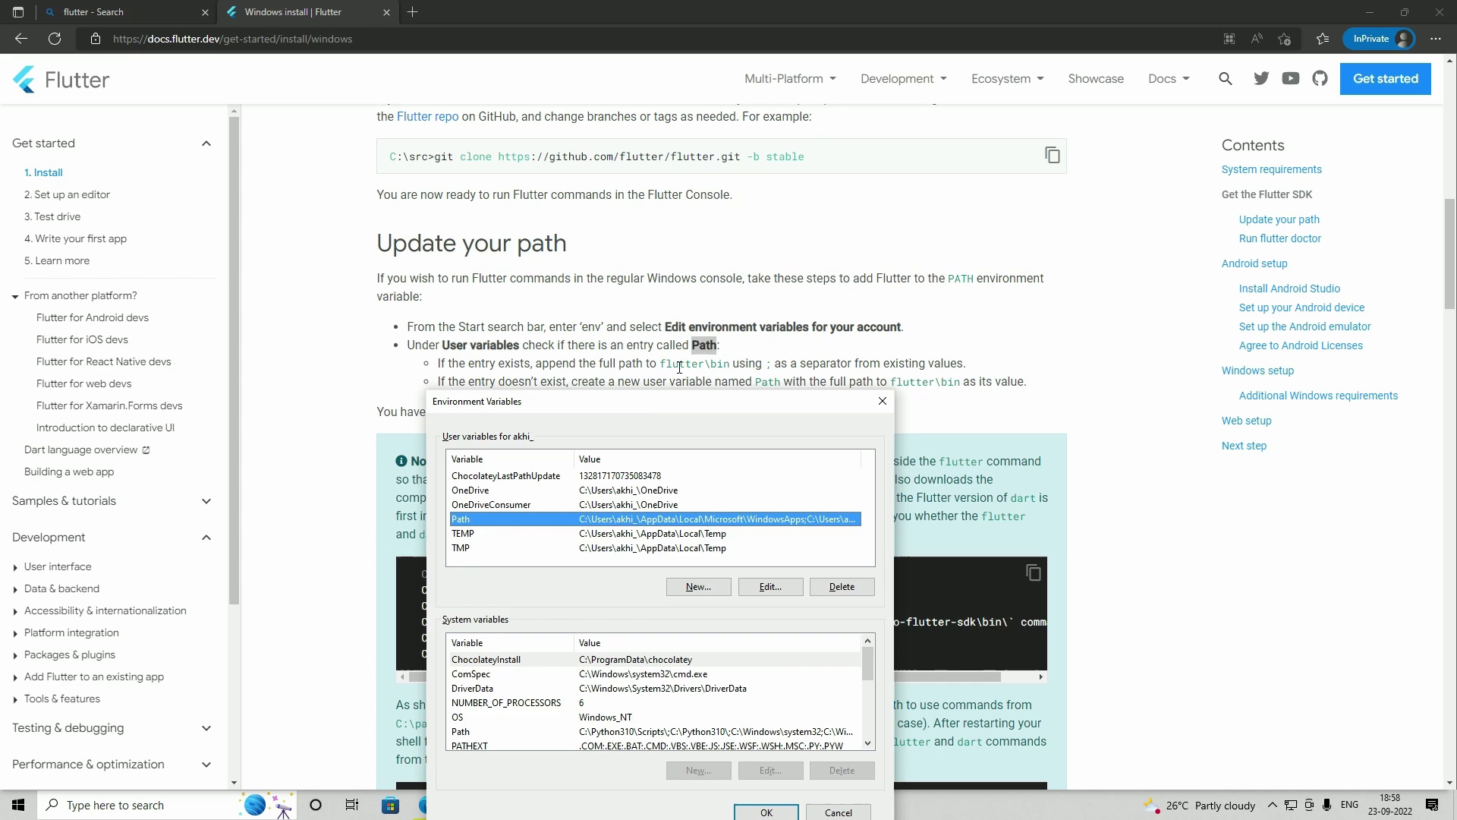
pyautogui.moveTo(668, 401); pyautogui.dragTo(966, 210)
pyautogui.click(465, 806)
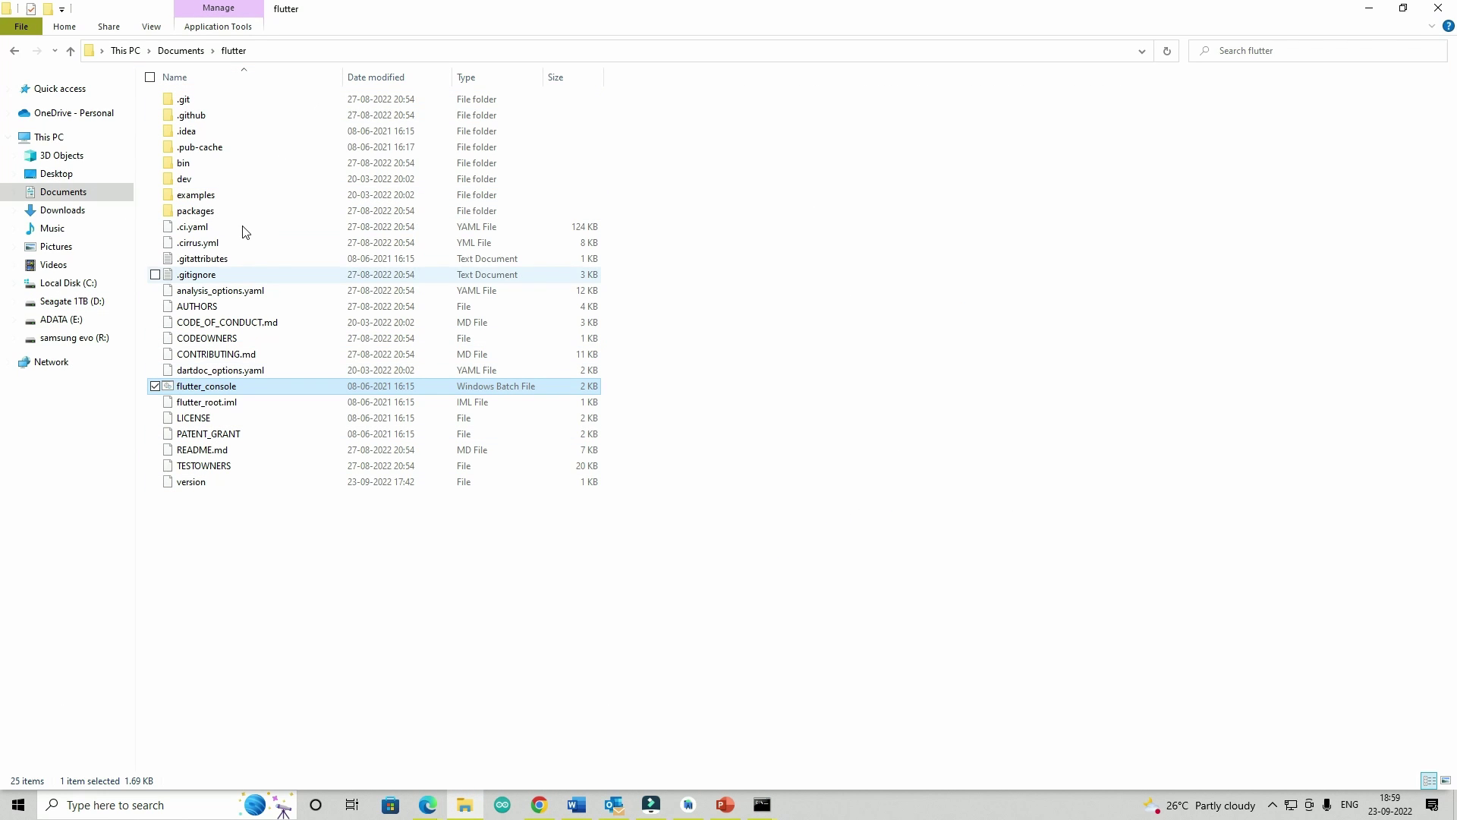
# Step: Open the flutter\bin folder and copy its full path from the address bar
pyautogui.doubleClick(191, 162)
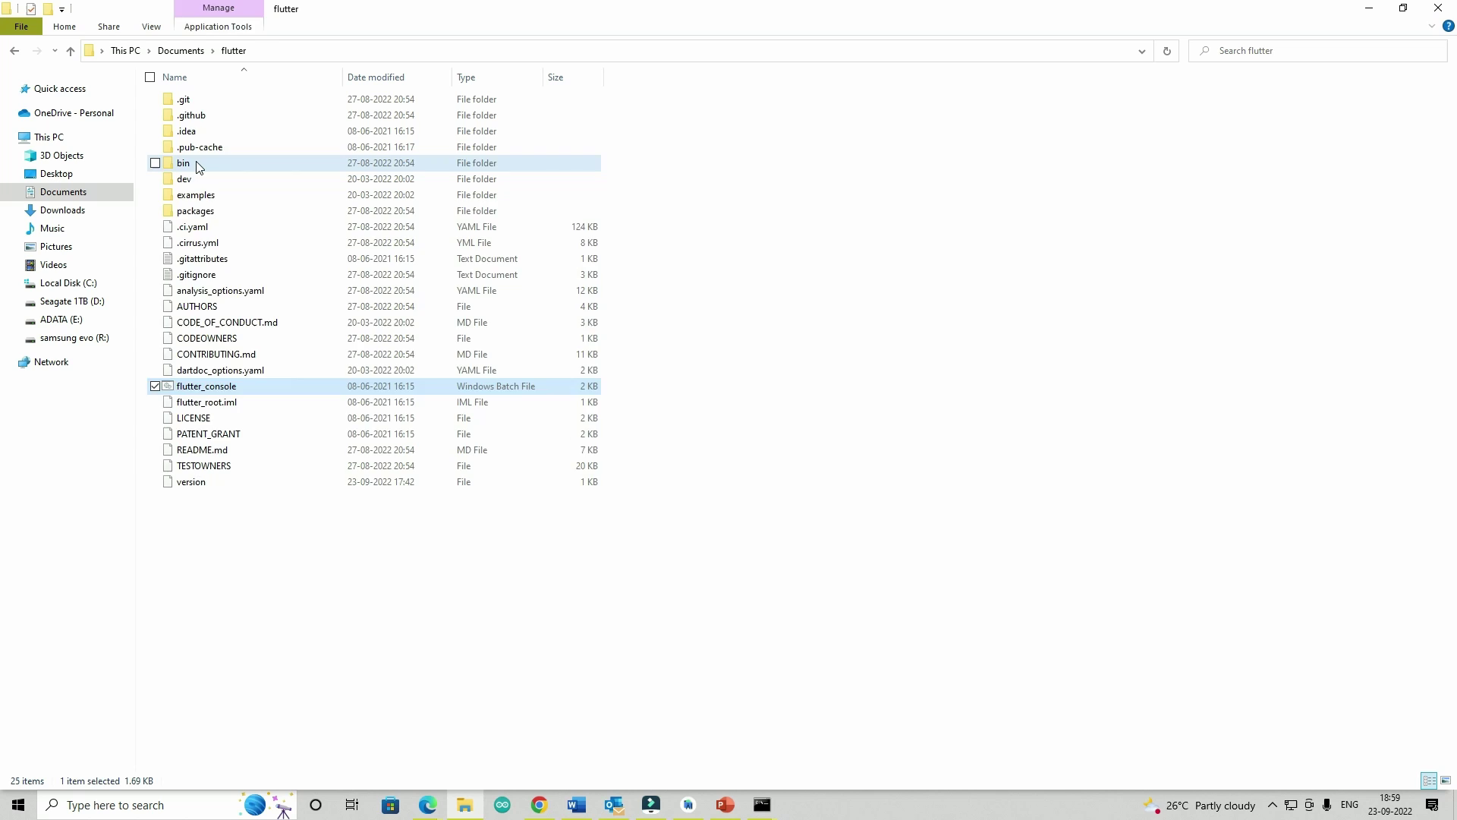
pyautogui.click(359, 51)
pyautogui.hotkey('ctrl', 'c')
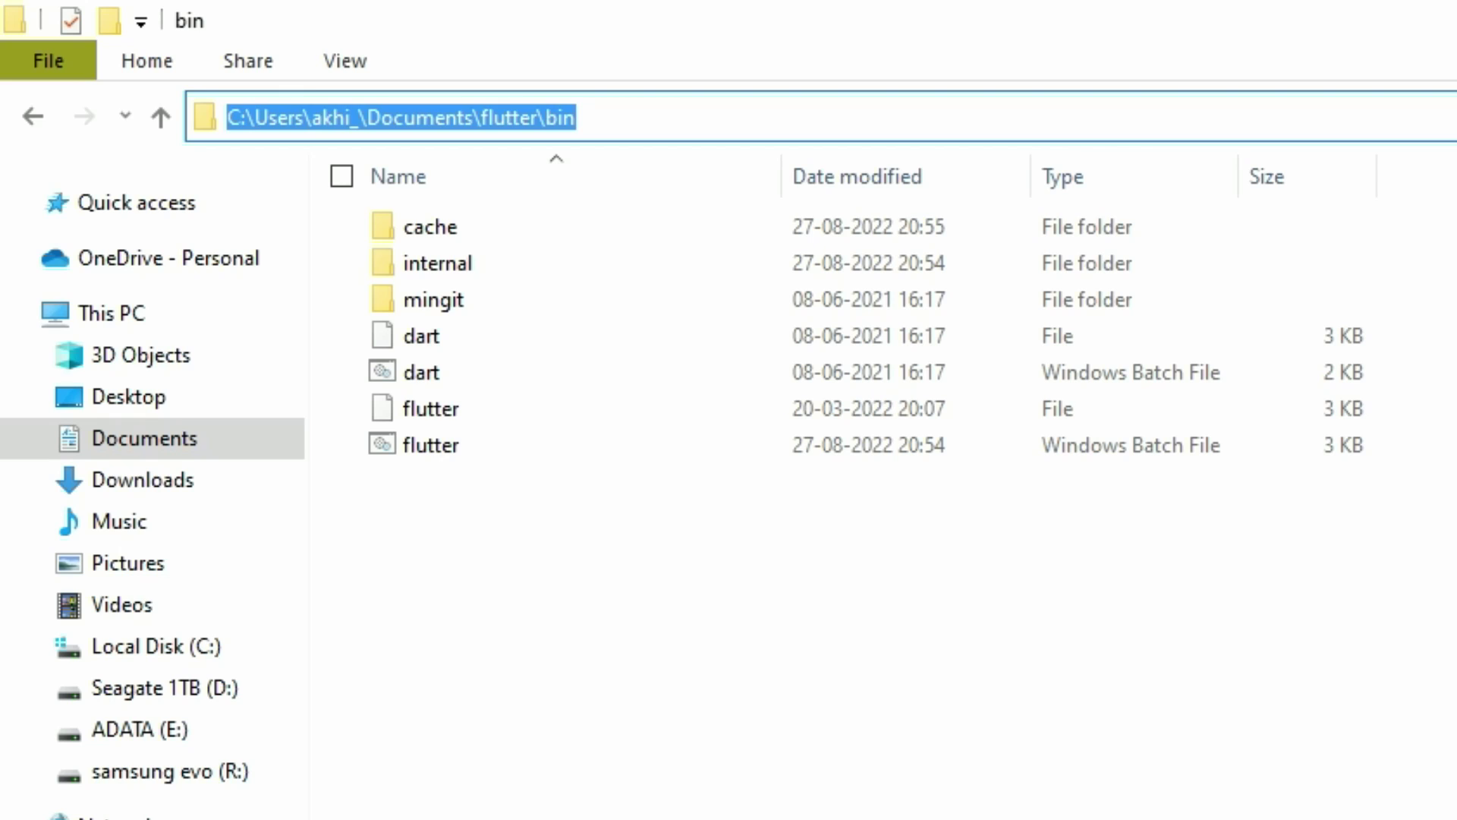
pyautogui.hotkey('alt', 'Tab')
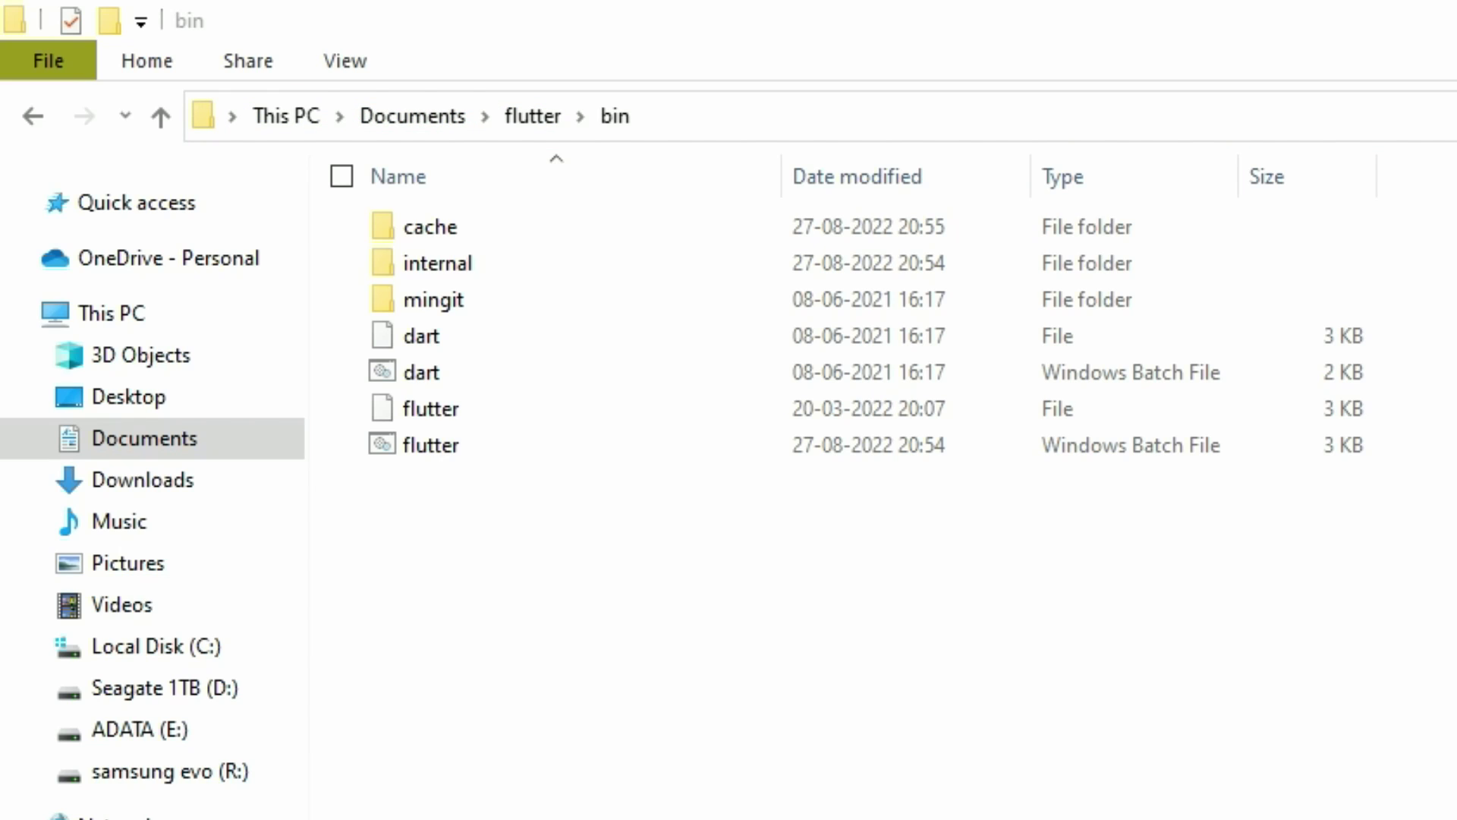
pyautogui.hotkey('alt', 'Tab')
pyautogui.hotkey('alt', 'Tab')
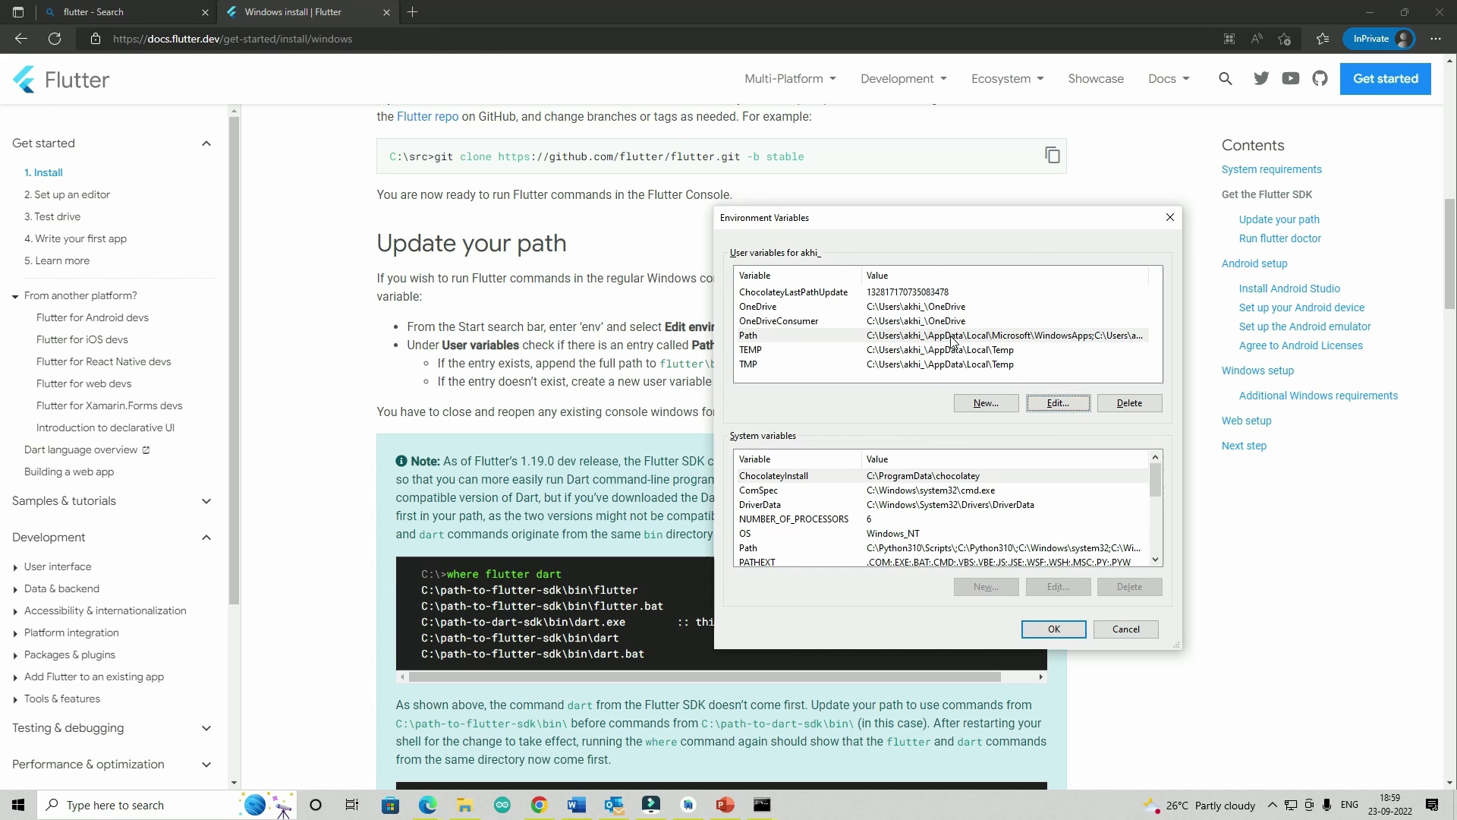
# Step: Paste the copied Documents\flutter\bin path as a new entry in the user Path variable
pyautogui.doubleClick(951, 336)
pyautogui.click(897, 251)
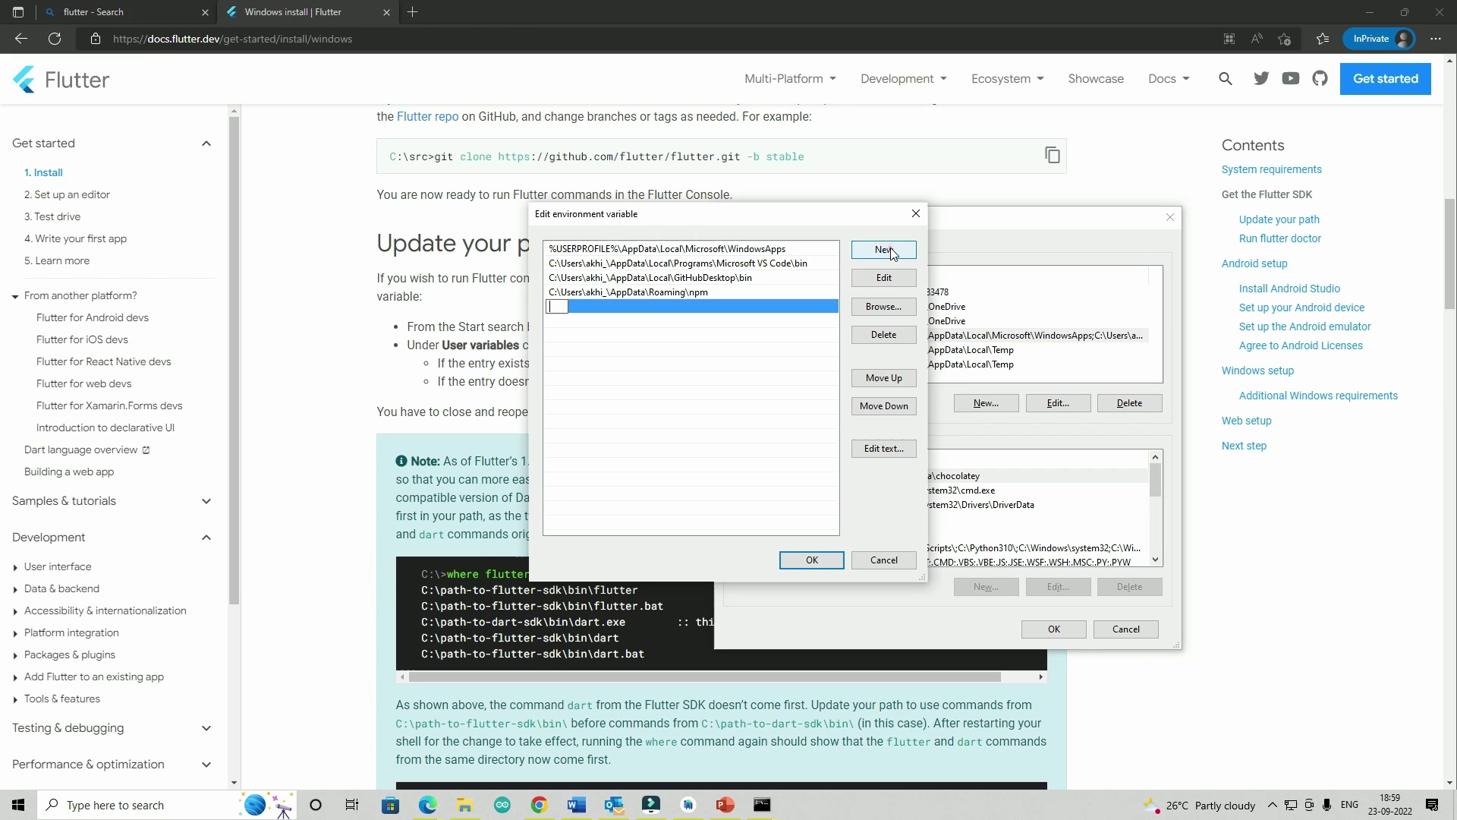
pyautogui.hotkey('ctrl', 'v')
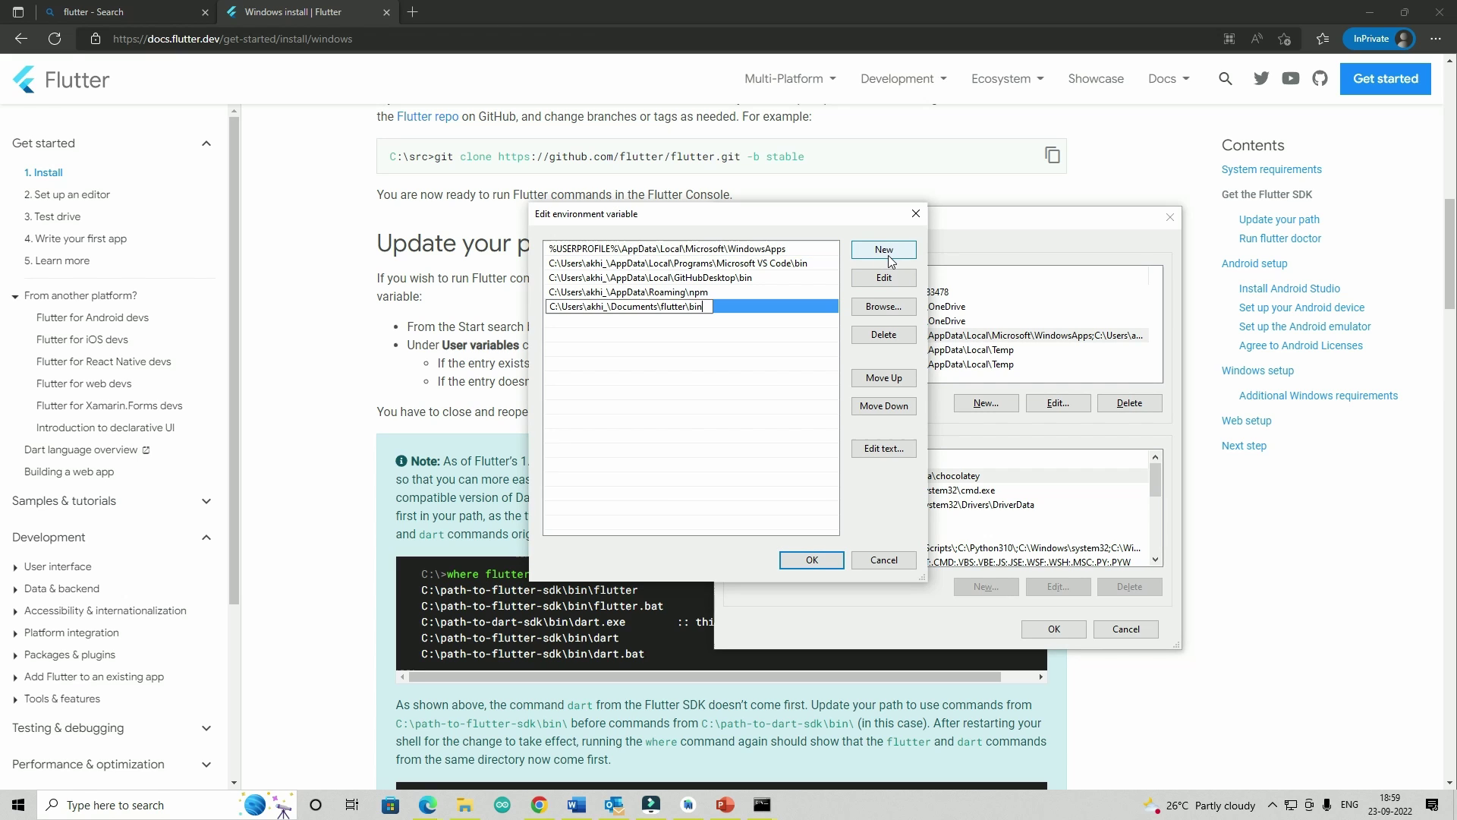
pyautogui.click(629, 336)
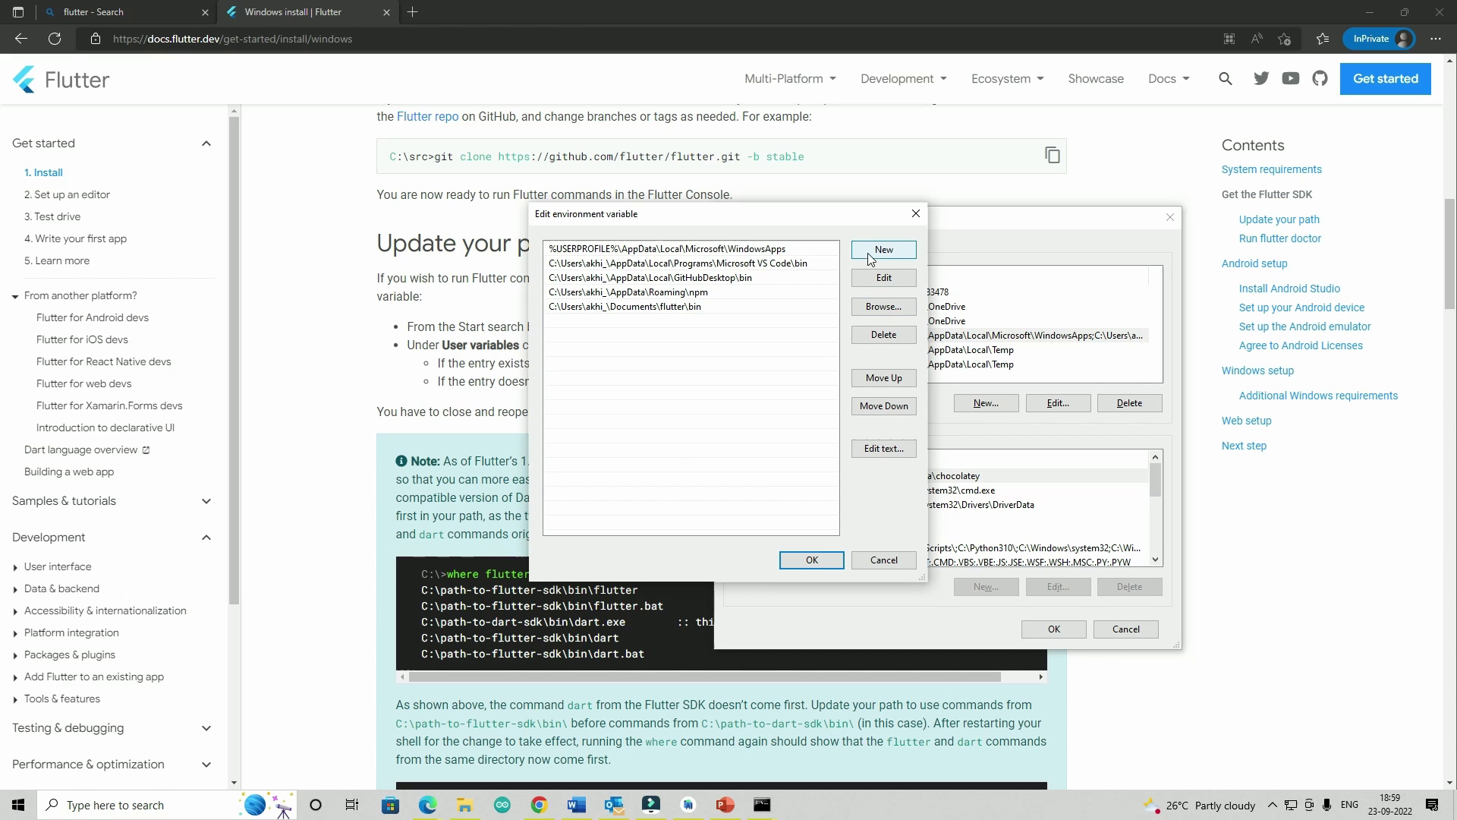
# Step: Save the Path changes with OK and launch a fresh Command Prompt via 'cmd'
pyautogui.click(812, 559)
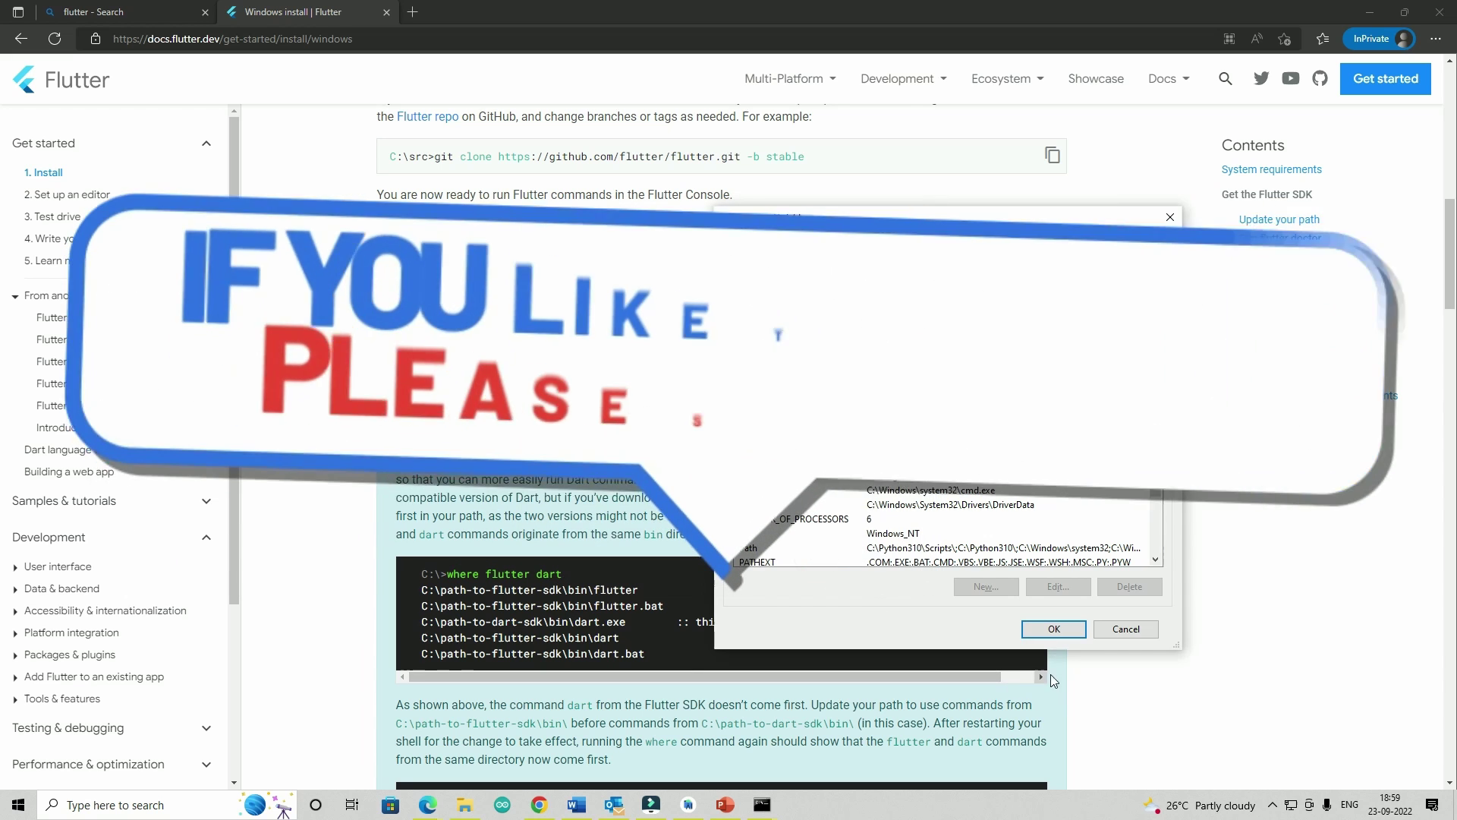
pyautogui.click(1053, 628)
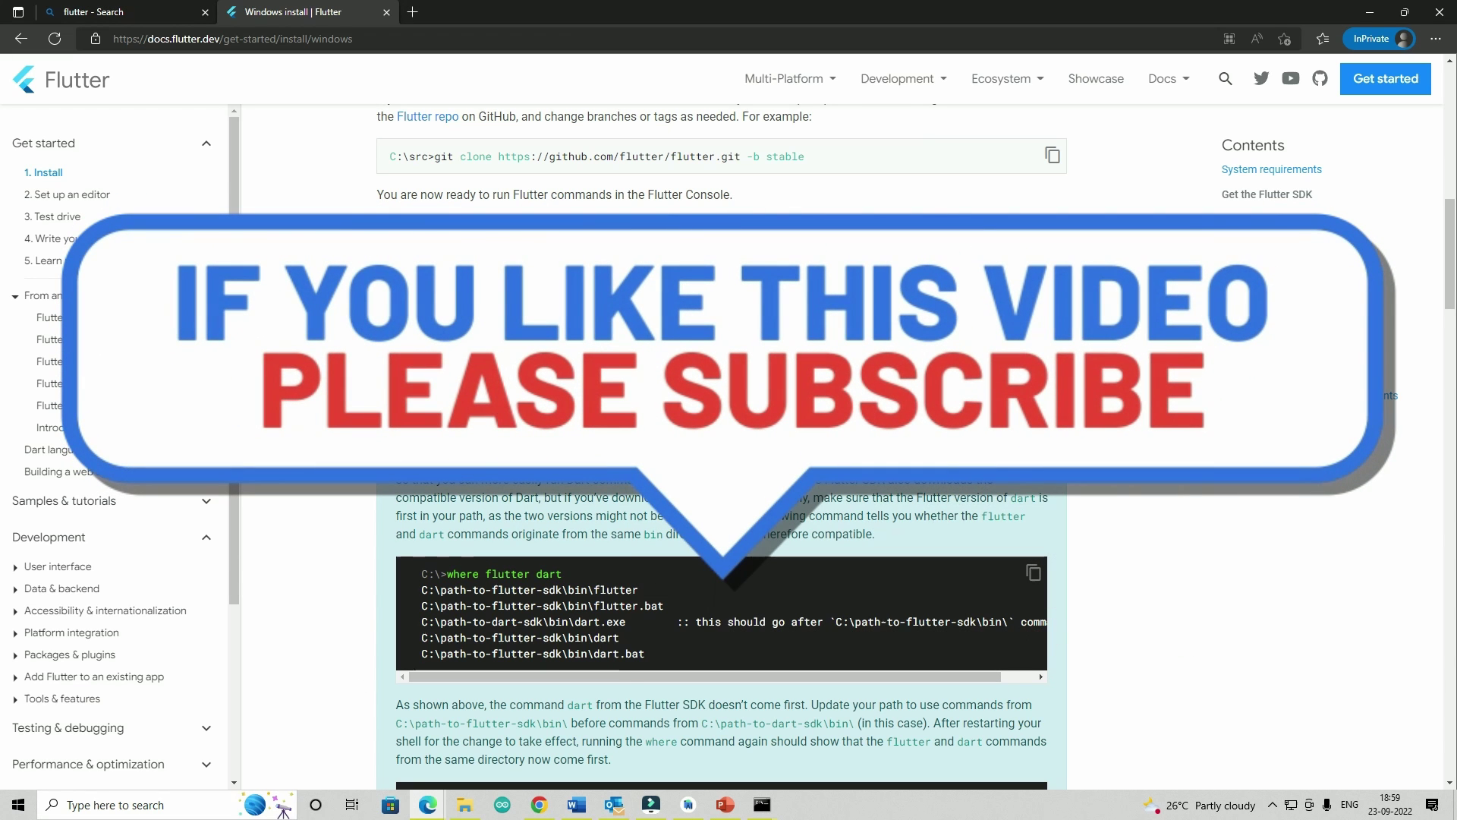
pyautogui.click(172, 804)
pyautogui.write('c')
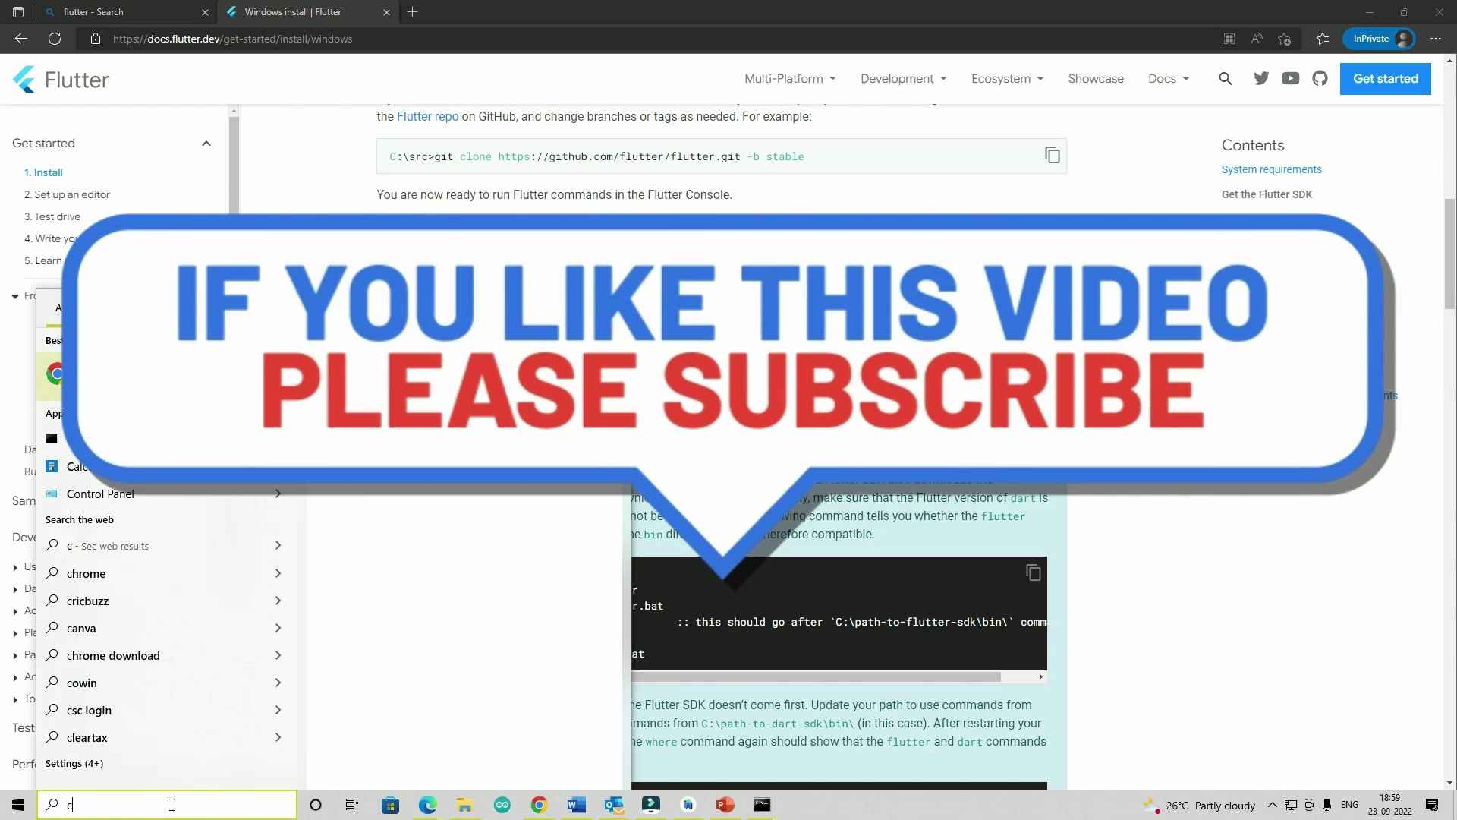
pyautogui.write('md')
pyautogui.press('Return')
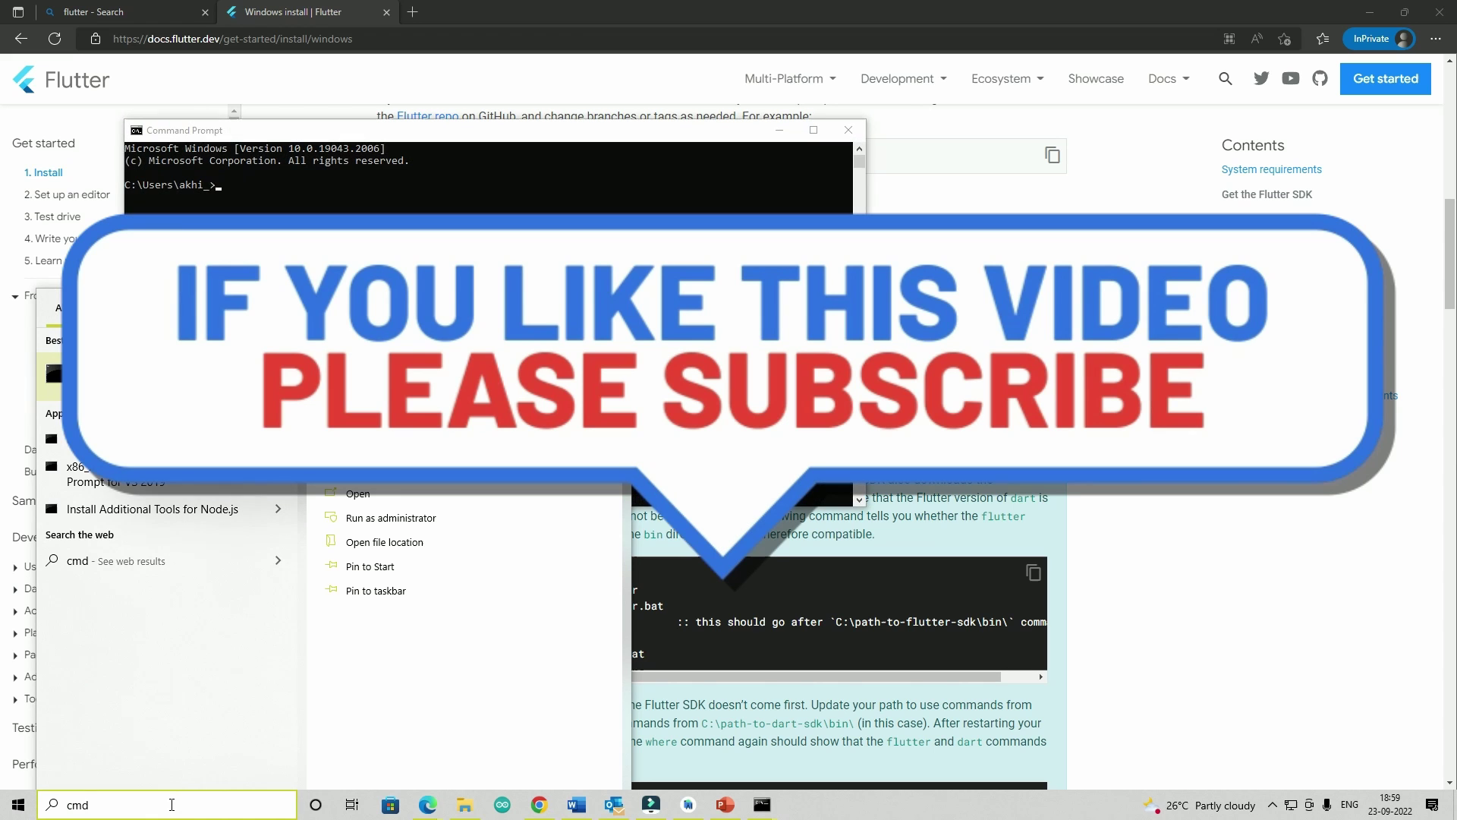
# Step: Run 'flutter create tbd', fixing a typo, to create the tbd project
pyautogui.click(321, 210)
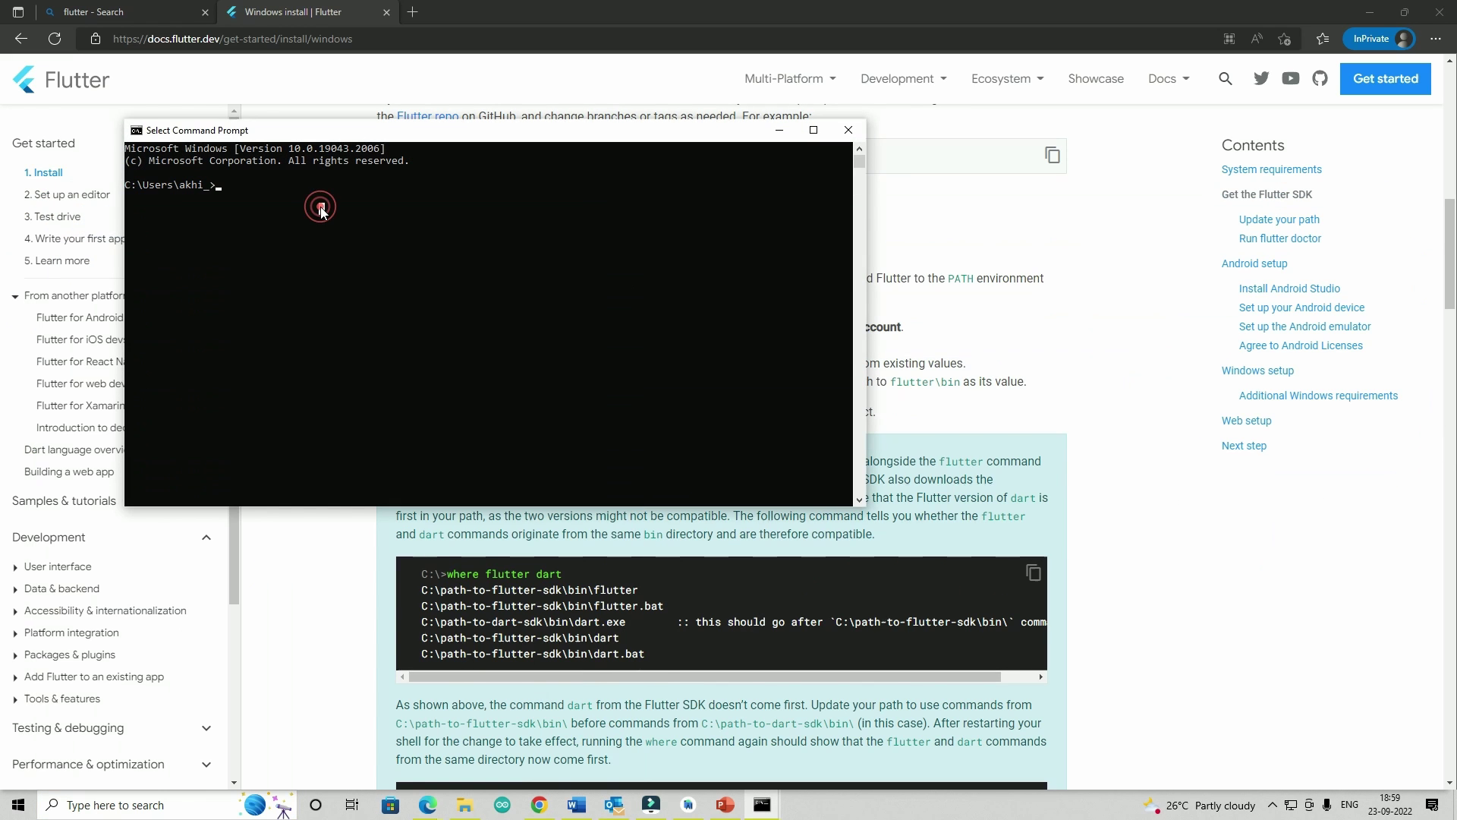
pyautogui.write('flutter create tb')
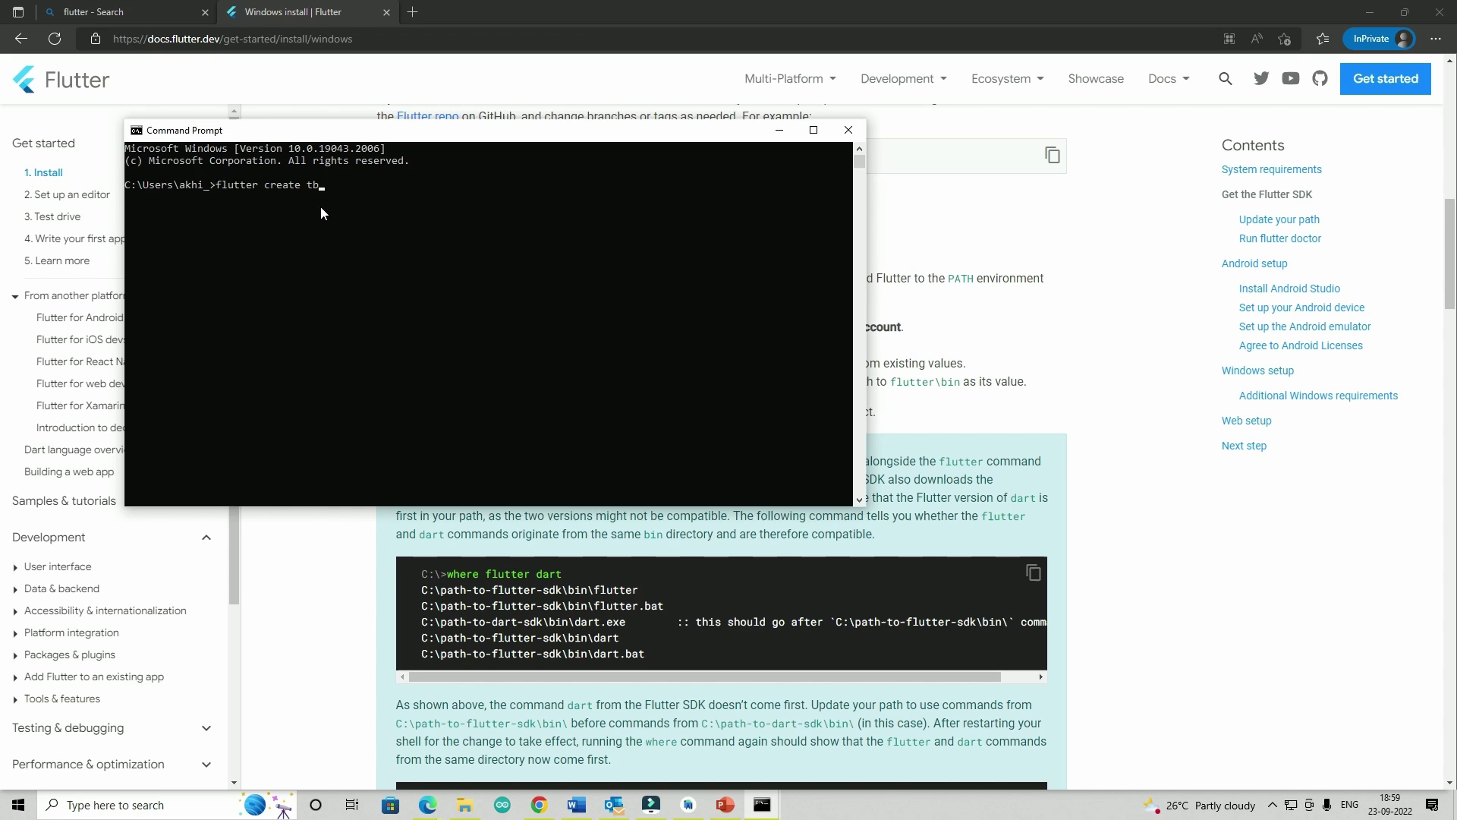
pyautogui.write('d')
pyautogui.press('Return')
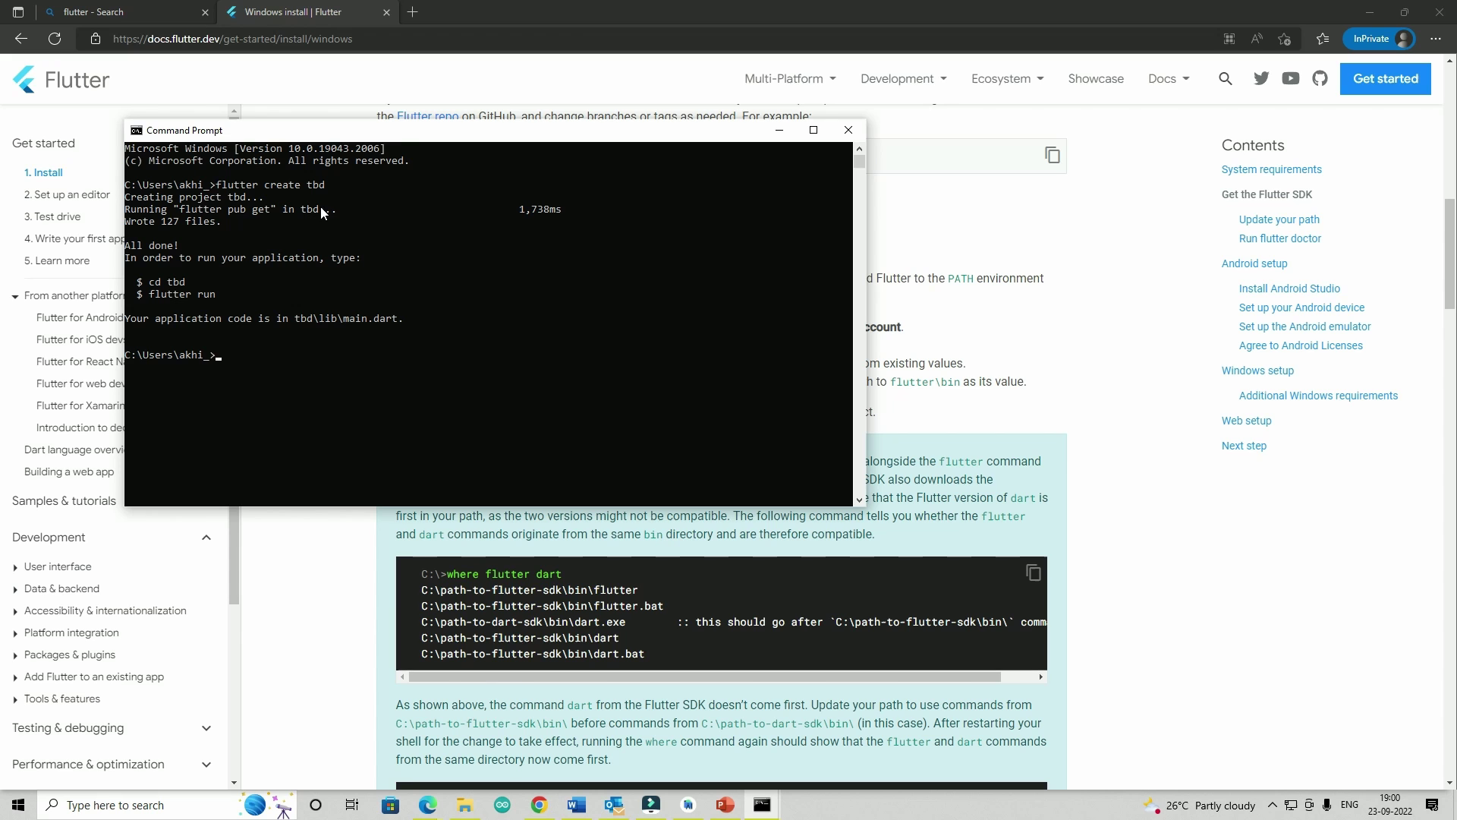
# Step: Bring the Edge install guide in front of Command Prompt and scroll through it
pyautogui.click(334, 568)
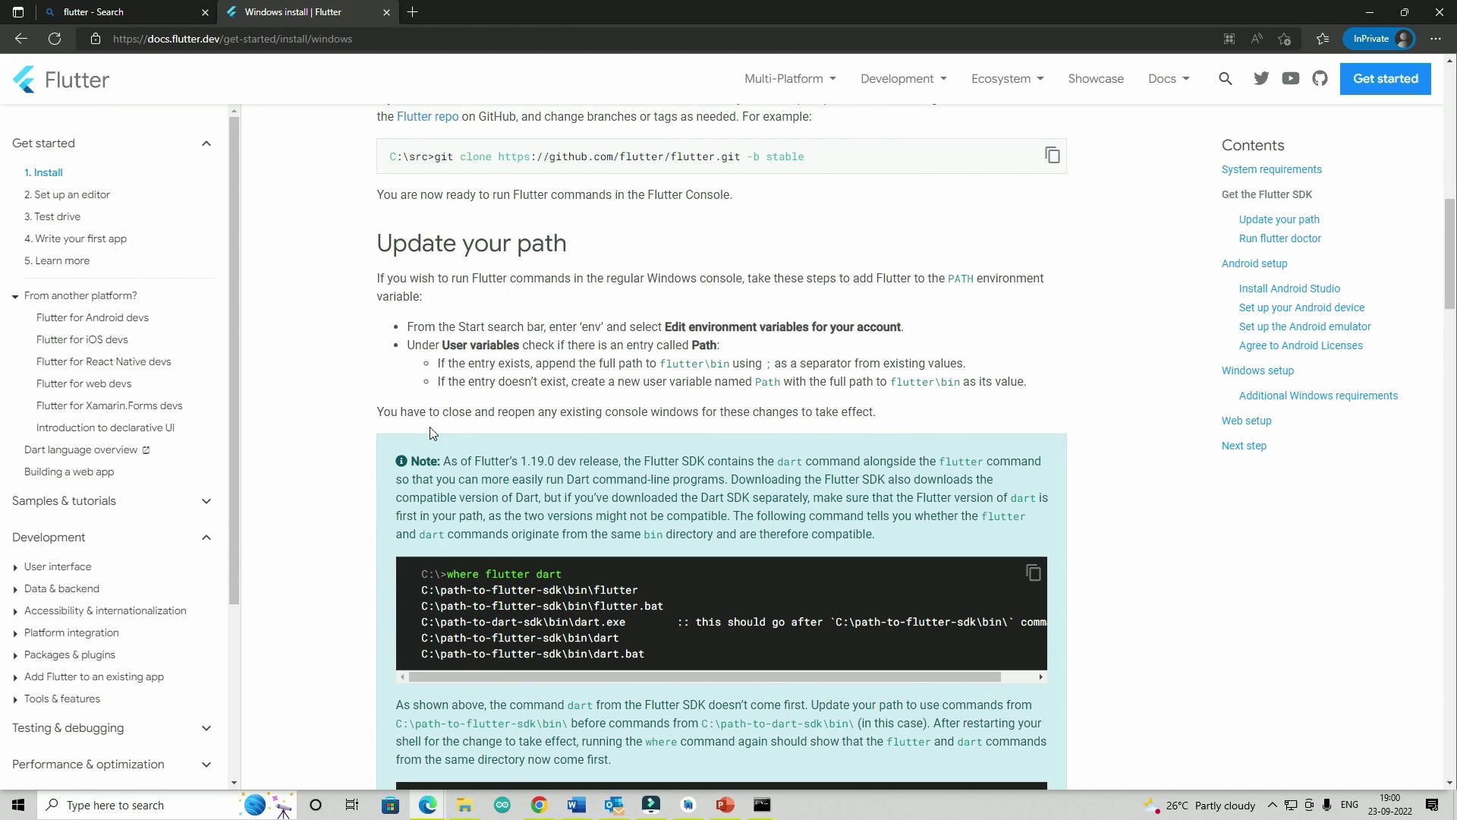
pyautogui.scroll(-4, 430, 433)
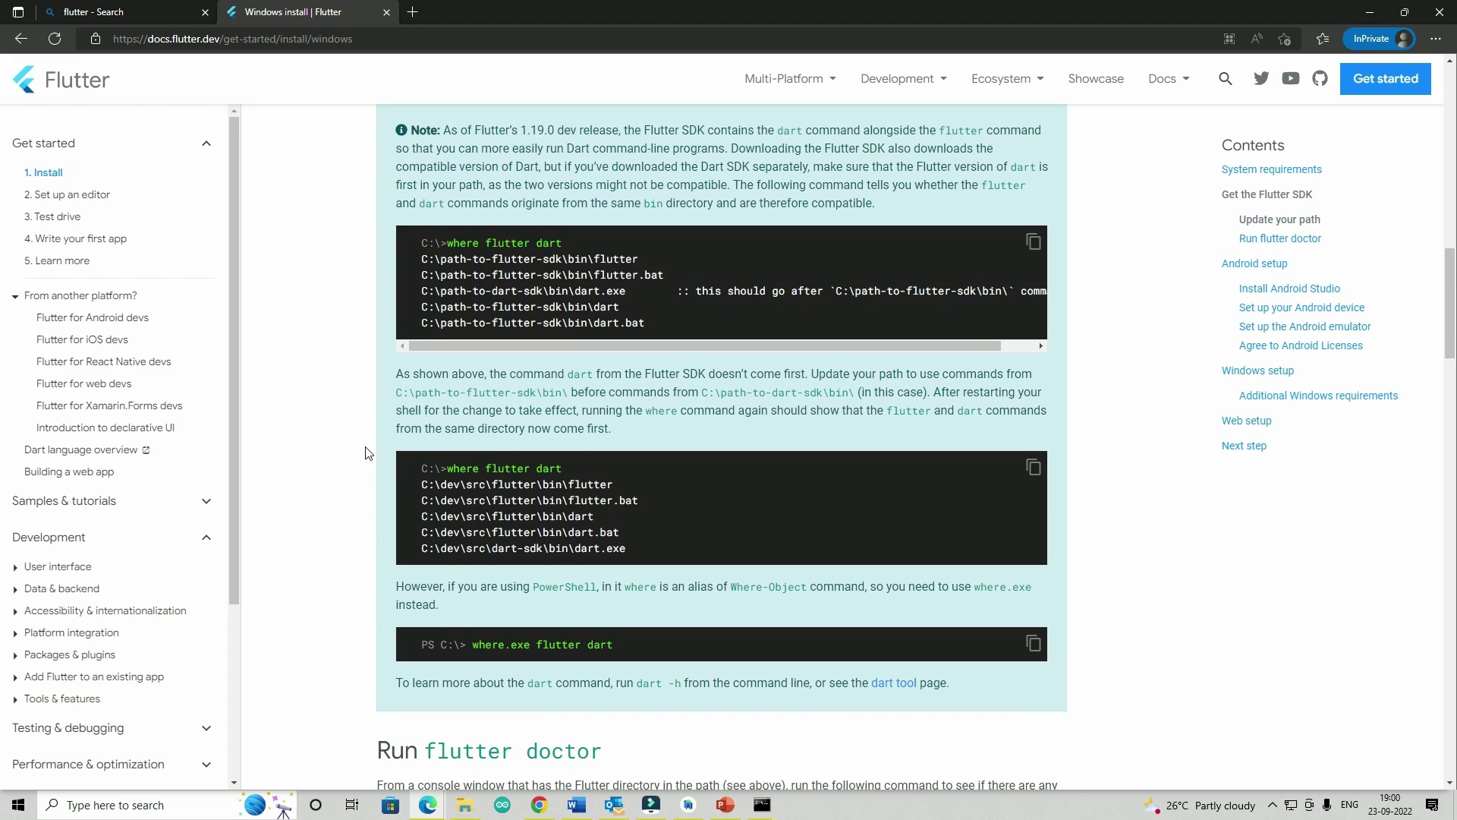
pyautogui.scroll(15, 366, 453)
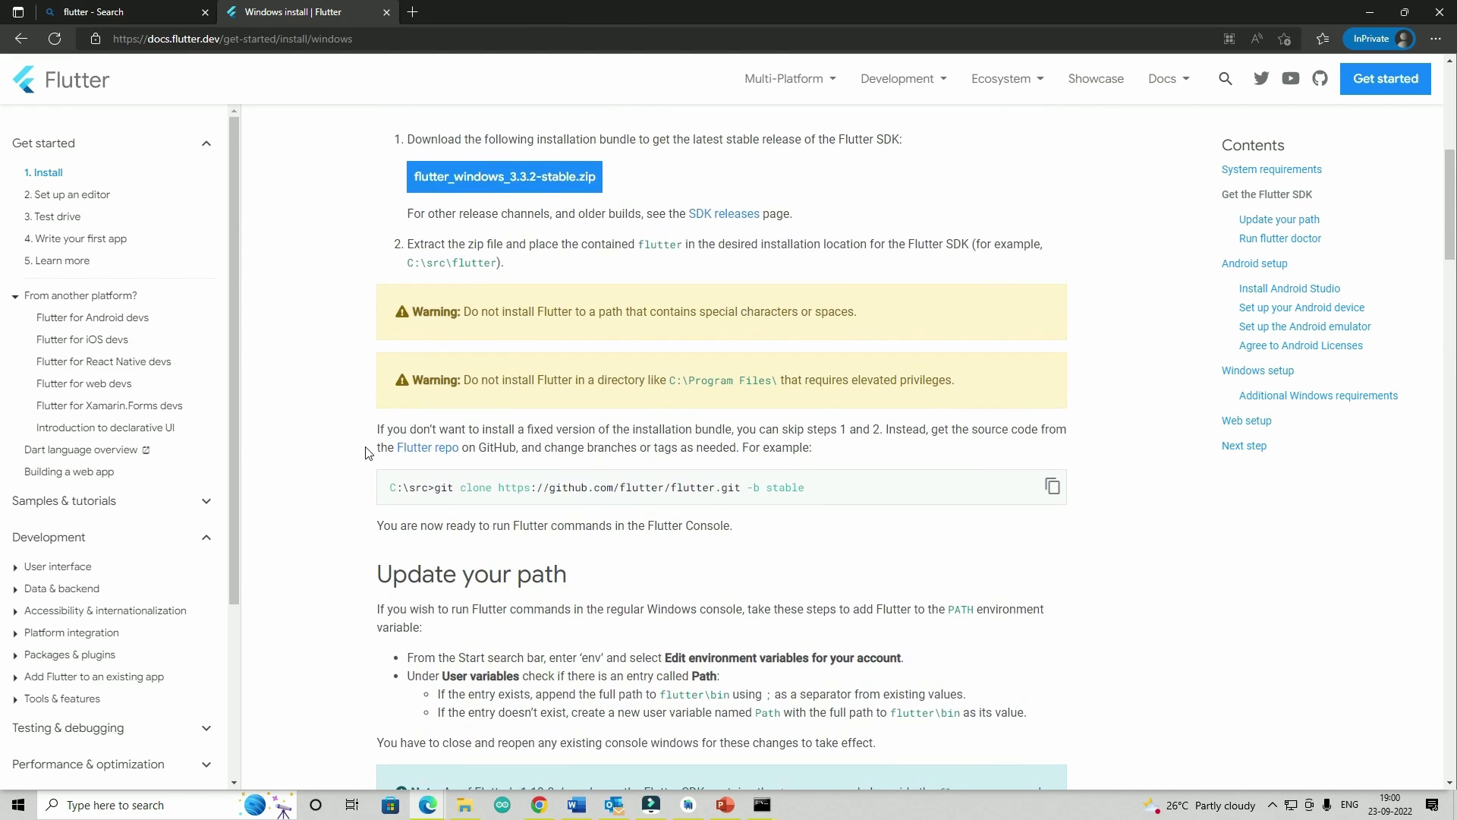